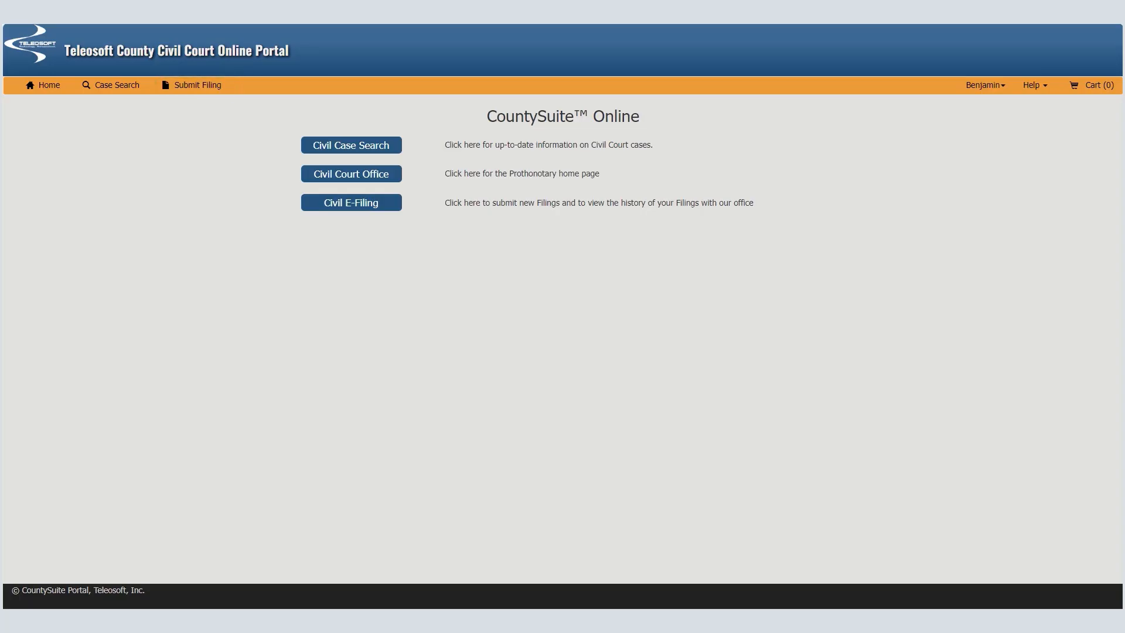
Start a new civil filing and enter "Delta Furniture VS ABC Construction" as the case caption
{"action": "left_click", "coordinate": [206, 89]}
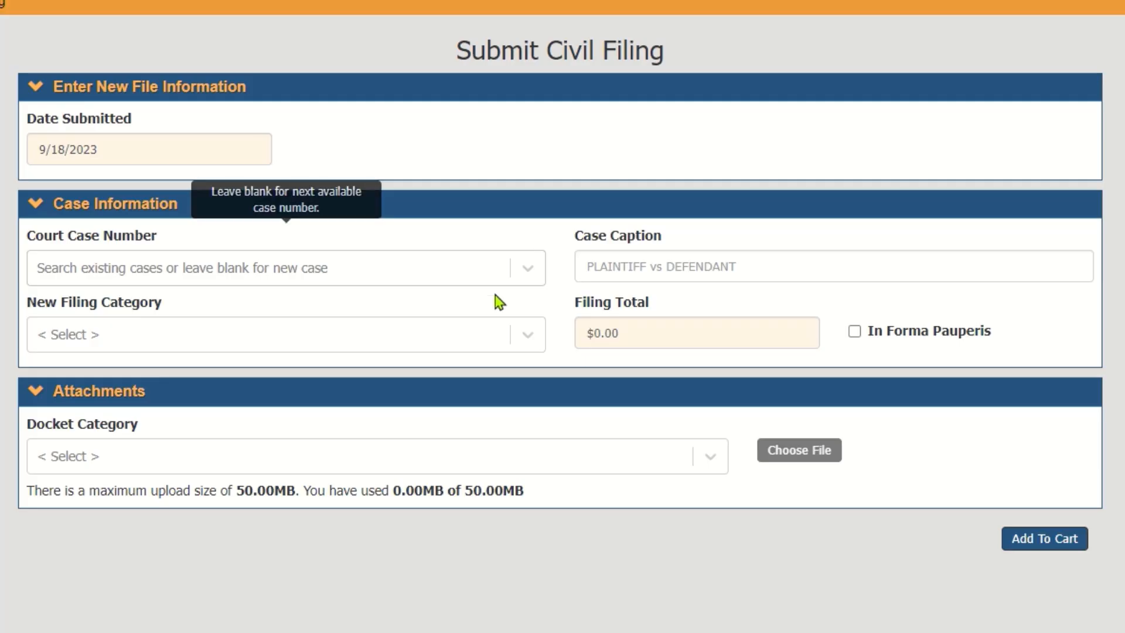
{"action": "left_click", "coordinate": [608, 271]}
{"action": "type", "text": "D"}
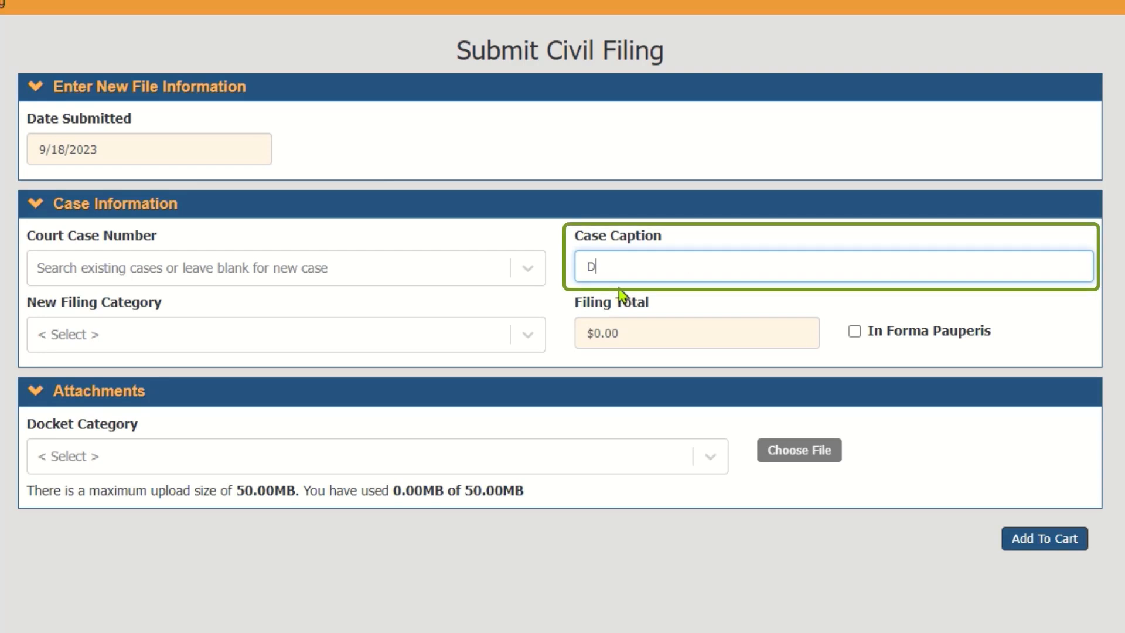
{"action": "type", "text": "elta Furniture VS ABC"}
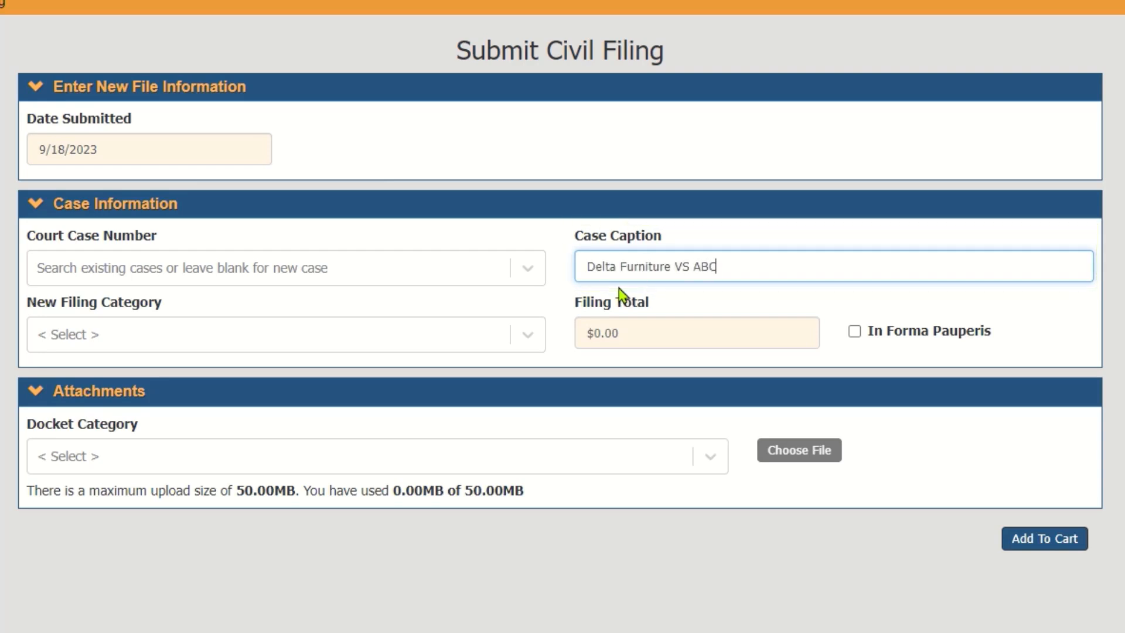
{"action": "type", "text": " Construction"}
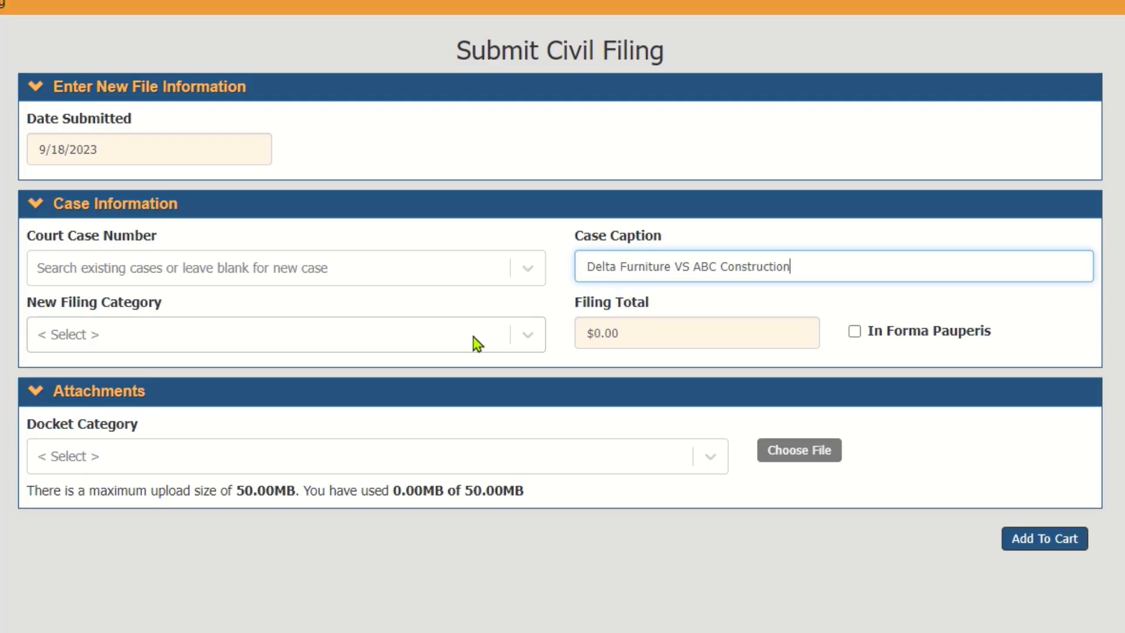
Set the new filing's category to Civil: Complaint and its subcategory to Other, with In Forma Pauperis left off
{"action": "left_click", "coordinate": [466, 344]}
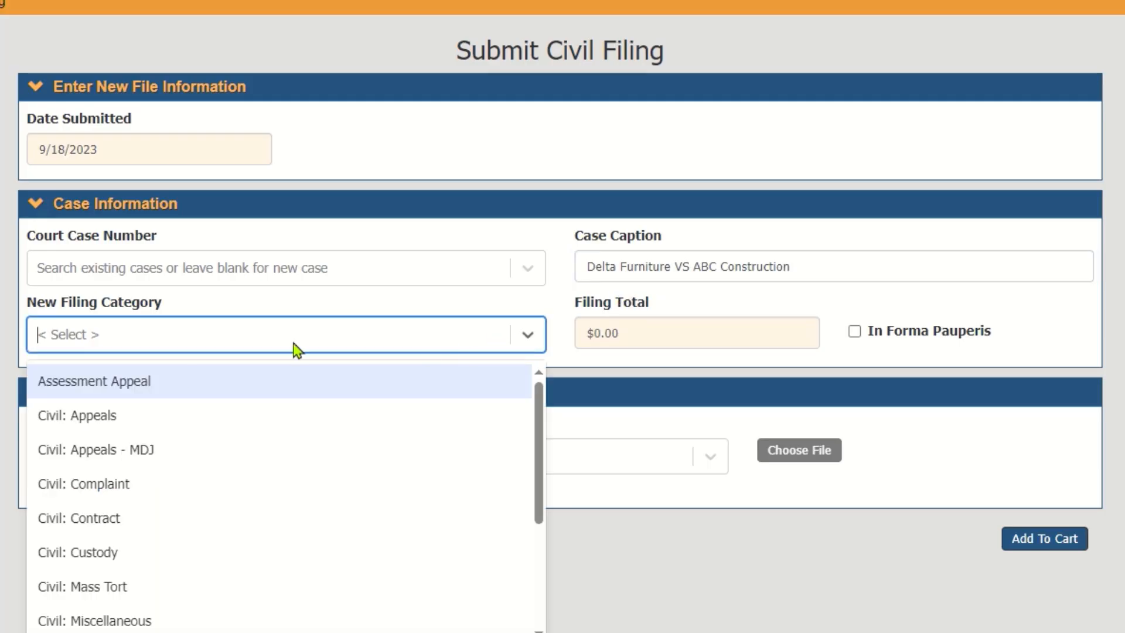
{"action": "left_click", "coordinate": [133, 492]}
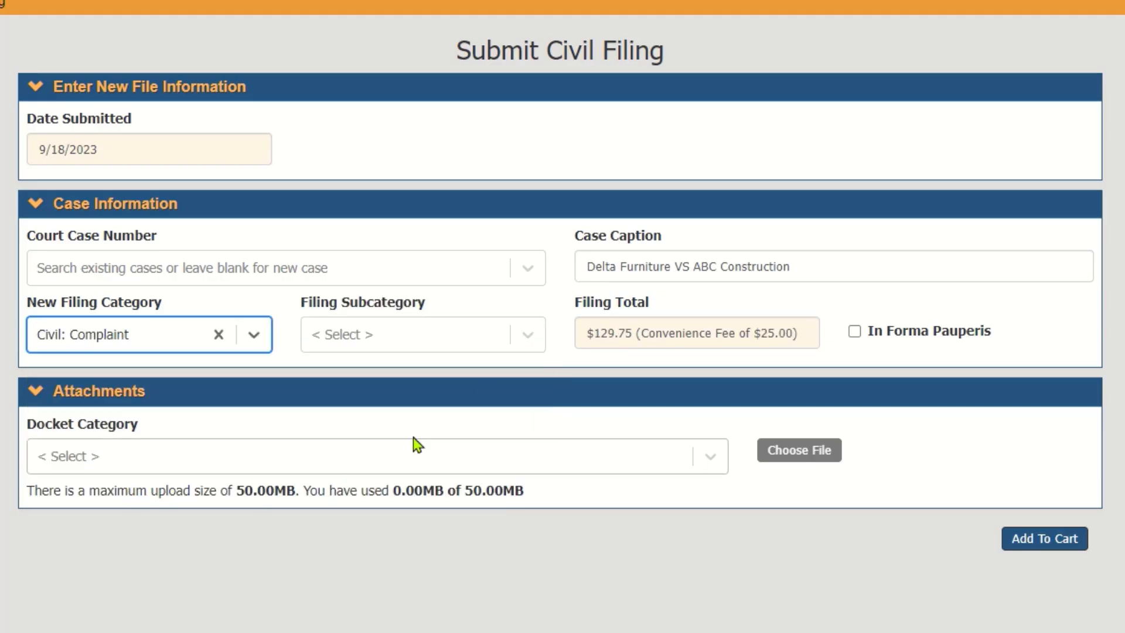
{"action": "left_click", "coordinate": [531, 340]}
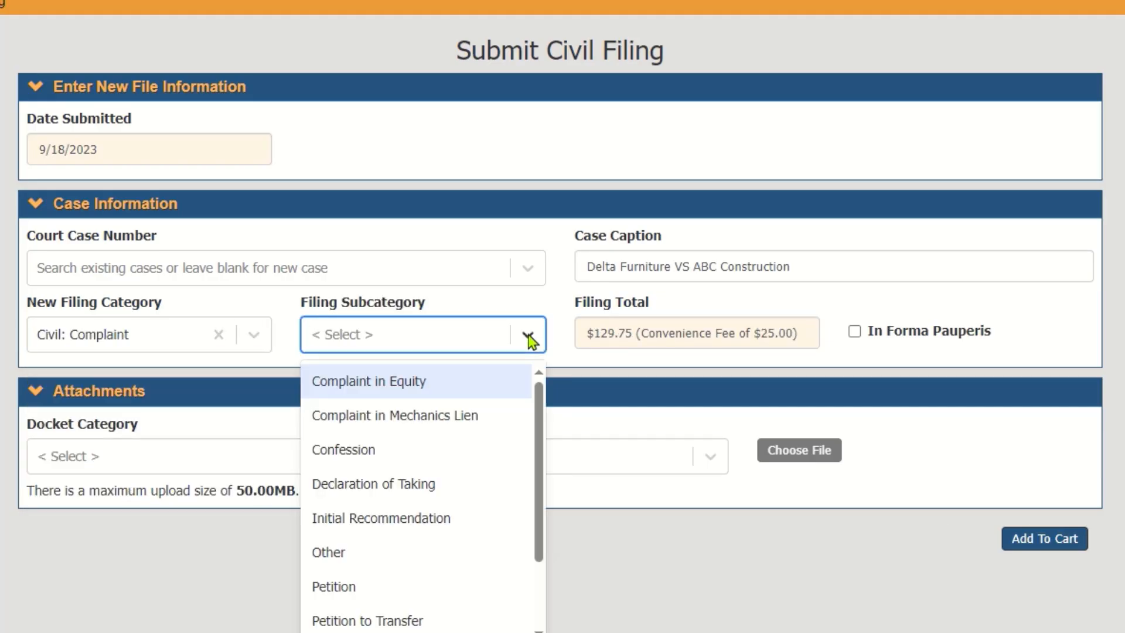
{"action": "left_click", "coordinate": [460, 556]}
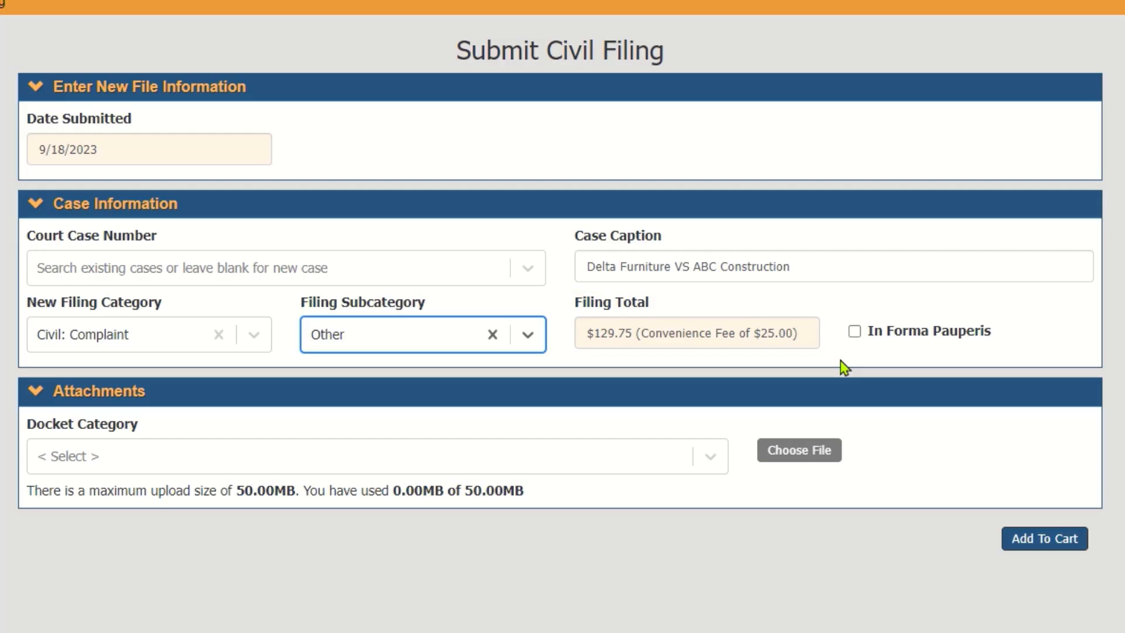
{"action": "left_click", "coordinate": [854, 332]}
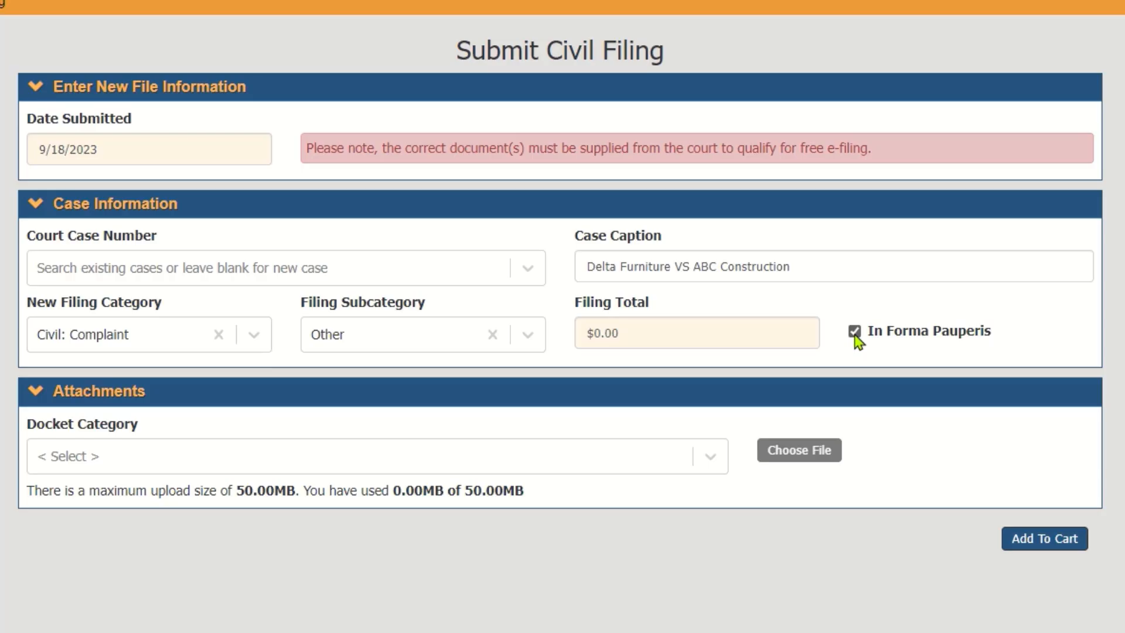
{"action": "left_click", "coordinate": [855, 332]}
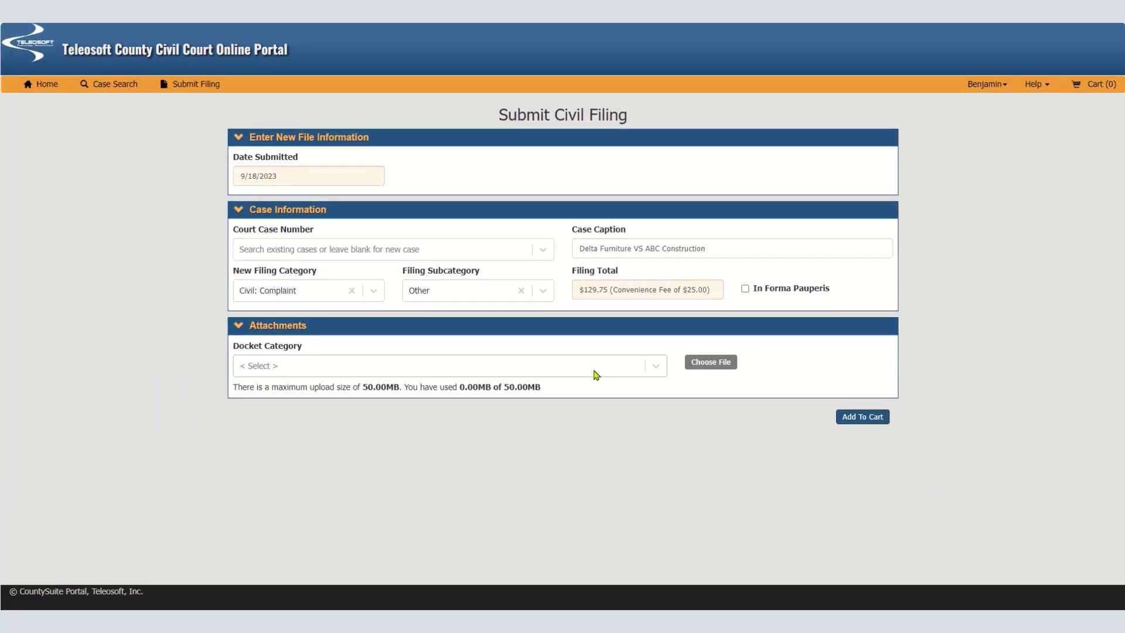
Attach the Civil Complaint Form PDF to the filing under the COMPLAINT docket category
{"action": "left_click", "coordinate": [593, 373]}
{"action": "left_click", "coordinate": [274, 462]}
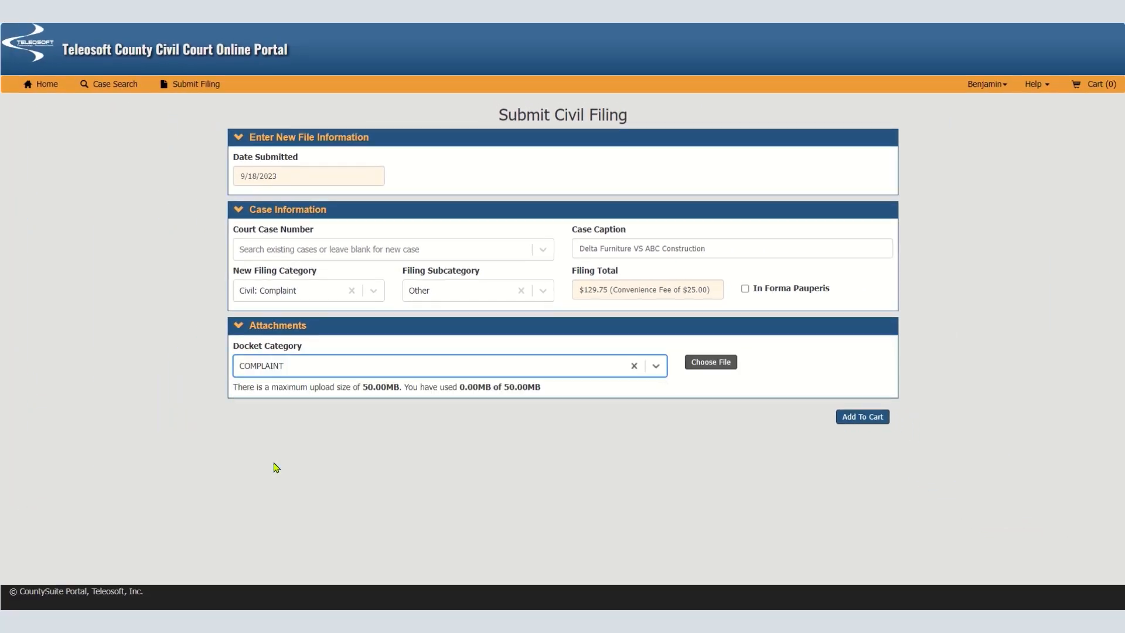
{"action": "left_click", "coordinate": [698, 364]}
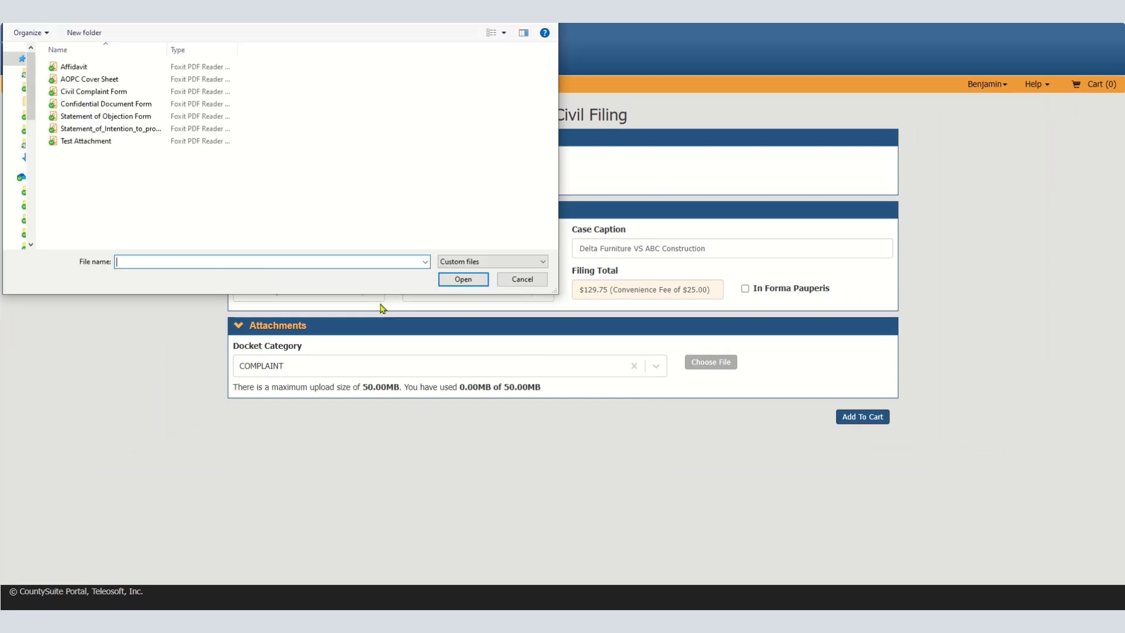
{"action": "left_click", "coordinate": [100, 92]}
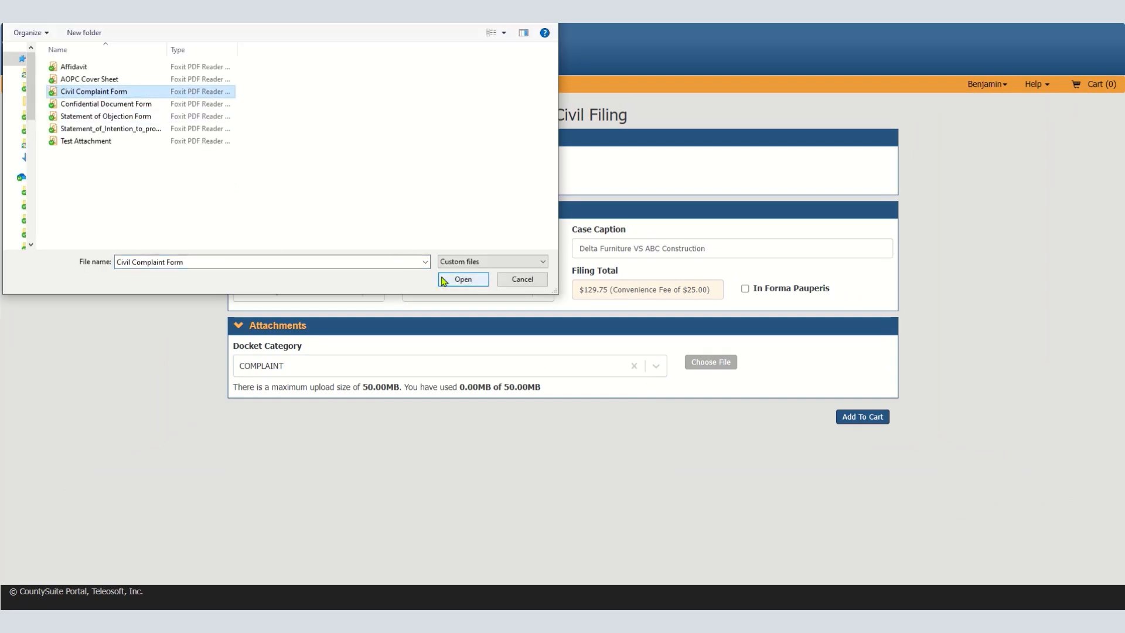
{"action": "left_click", "coordinate": [460, 279]}
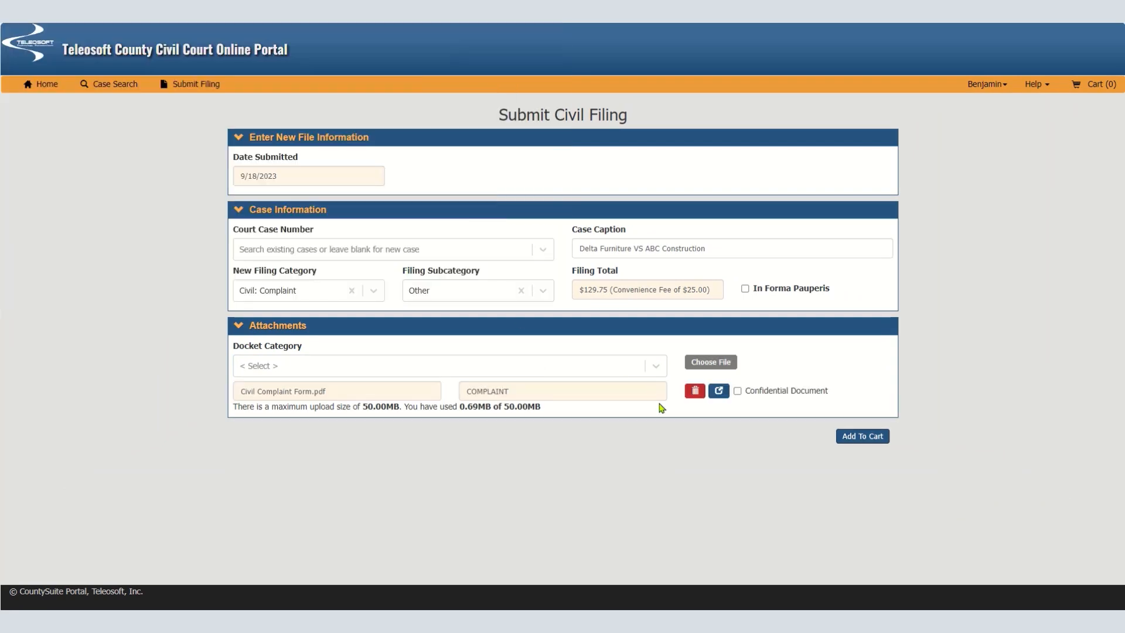
Attach the Civil Complaint Form PDF again under the AFFIDAVIT docket category and add the filing to the cart
{"action": "left_click", "coordinate": [503, 366]}
{"action": "left_click", "coordinate": [323, 417]}
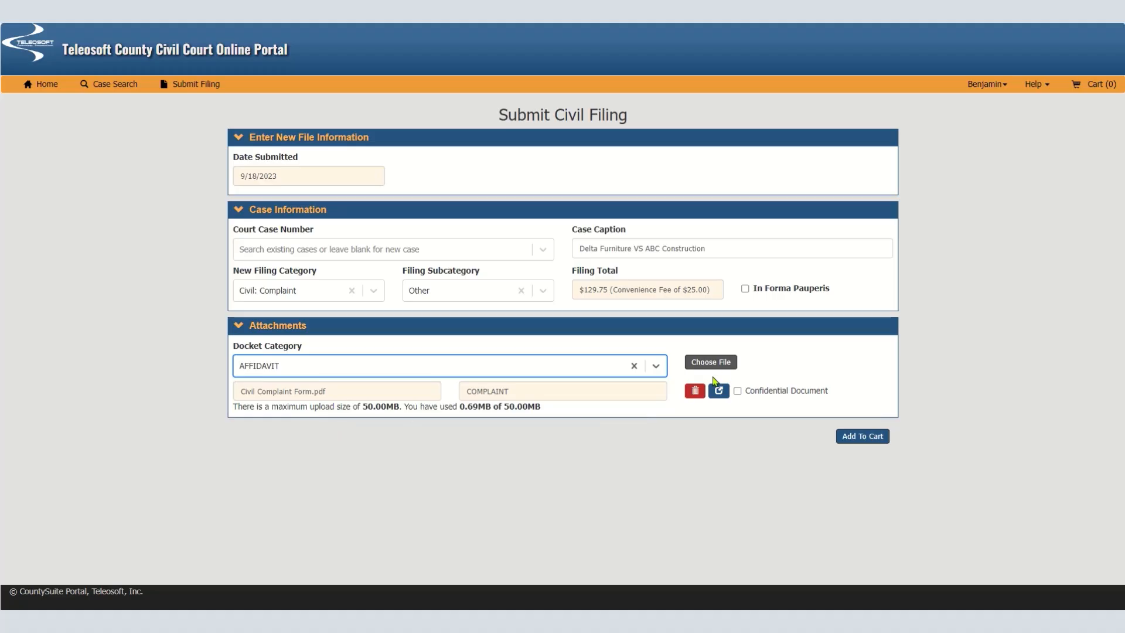
{"action": "left_click", "coordinate": [722, 362]}
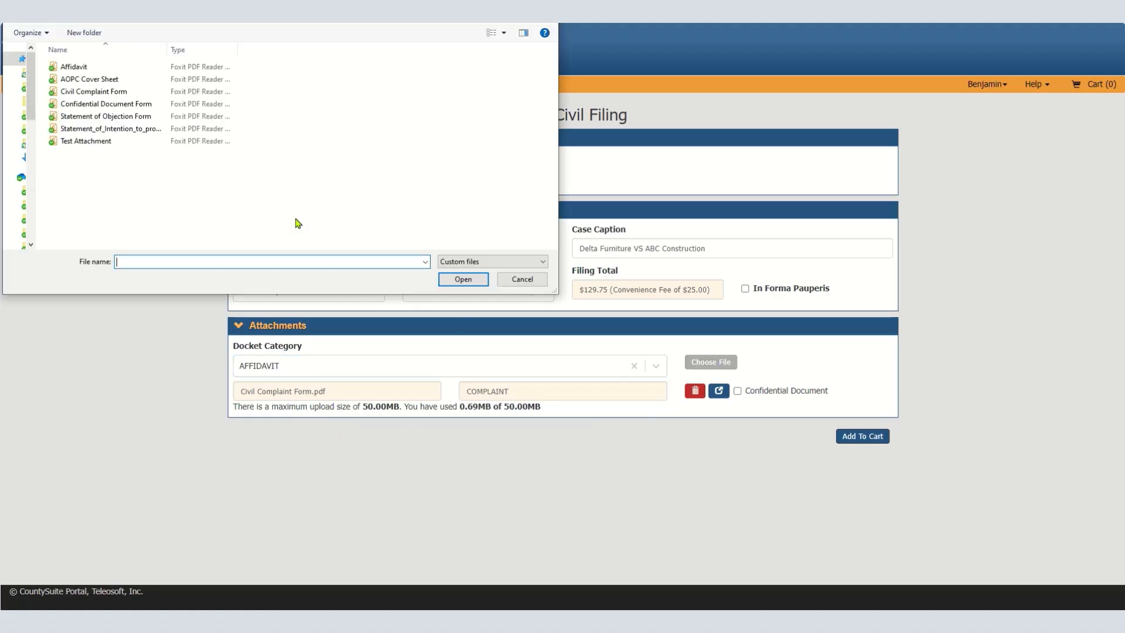
{"action": "left_click", "coordinate": [126, 90]}
{"action": "left_click", "coordinate": [463, 279]}
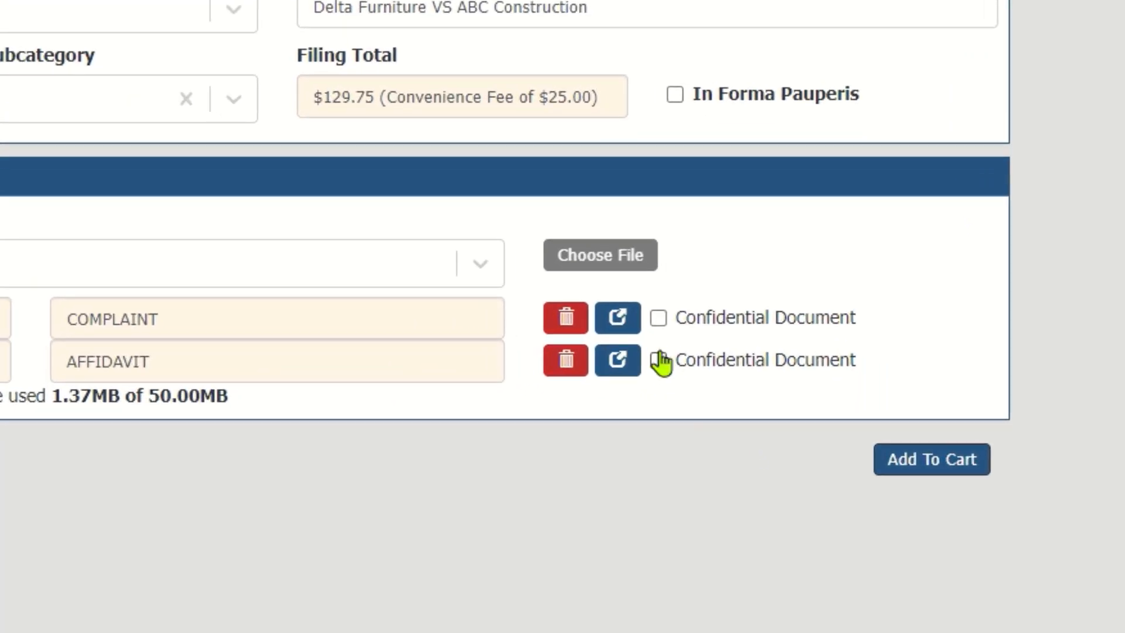
{"action": "left_click", "coordinate": [659, 360]}
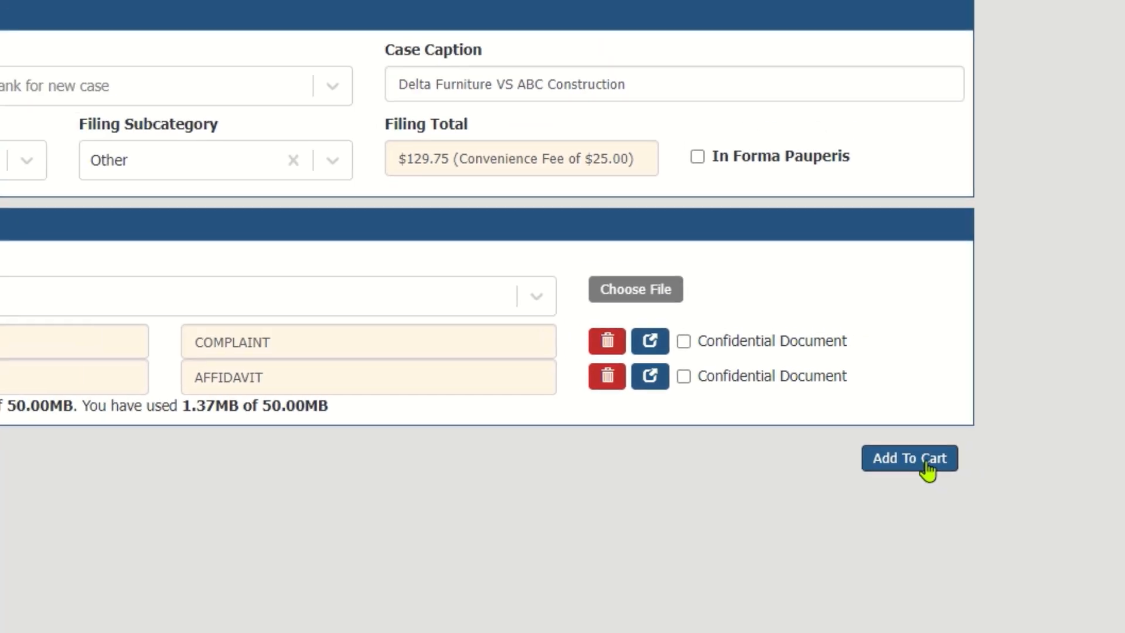
{"action": "left_click", "coordinate": [952, 466]}
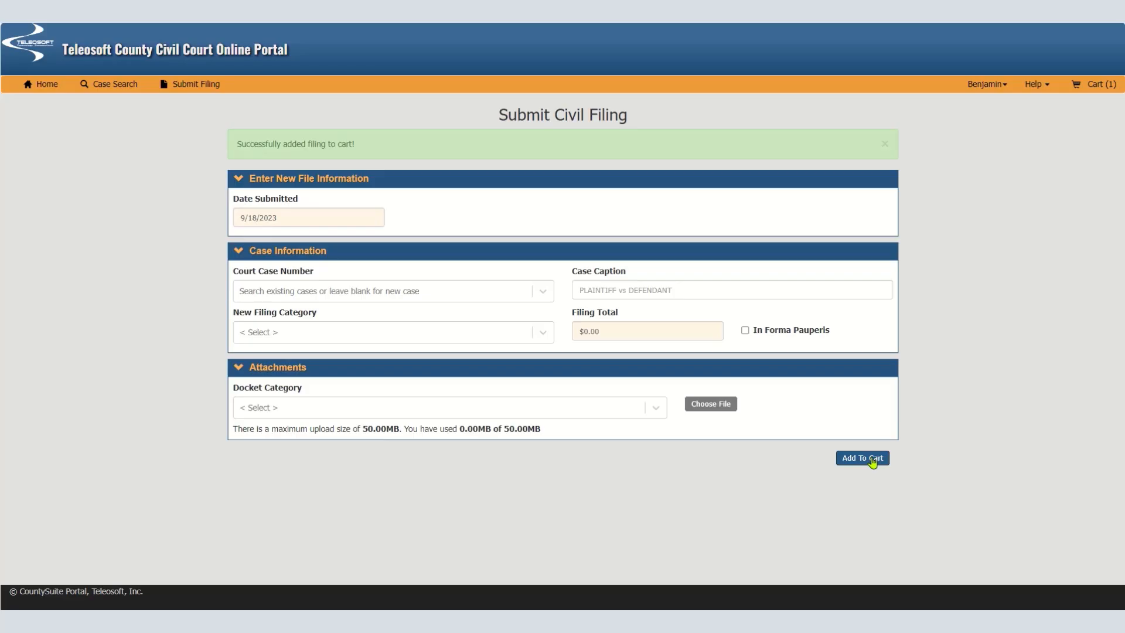
Begin another filing by looking up and selecting existing court case 2023-0012
{"action": "left_click", "coordinate": [309, 248]}
{"action": "type", "text": "2023-00"}
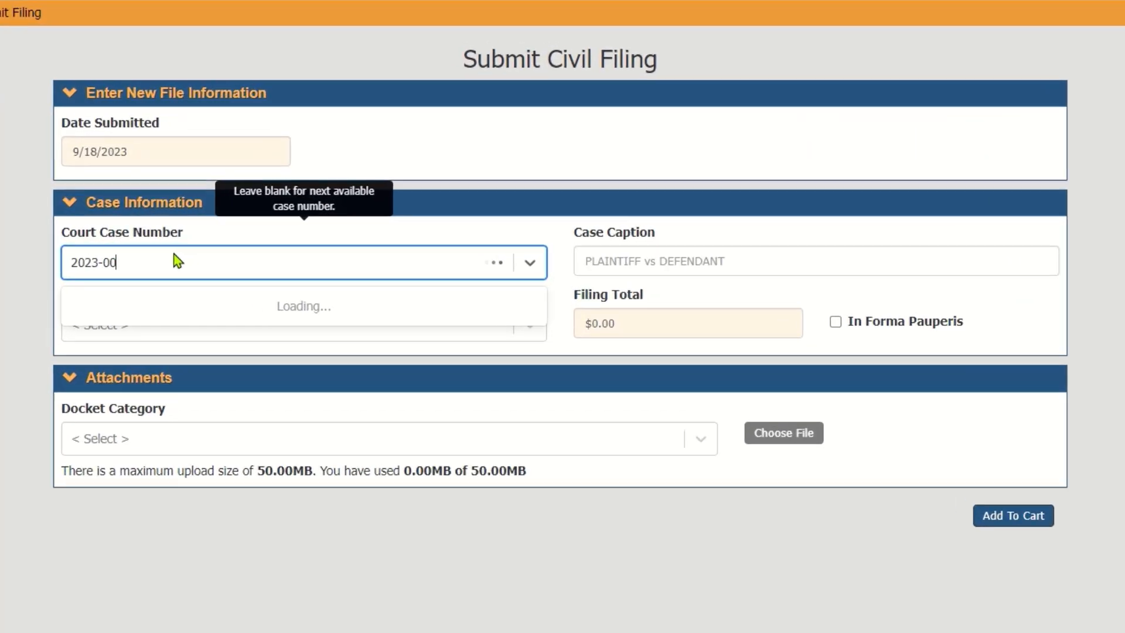
{"action": "type", "text": "12"}
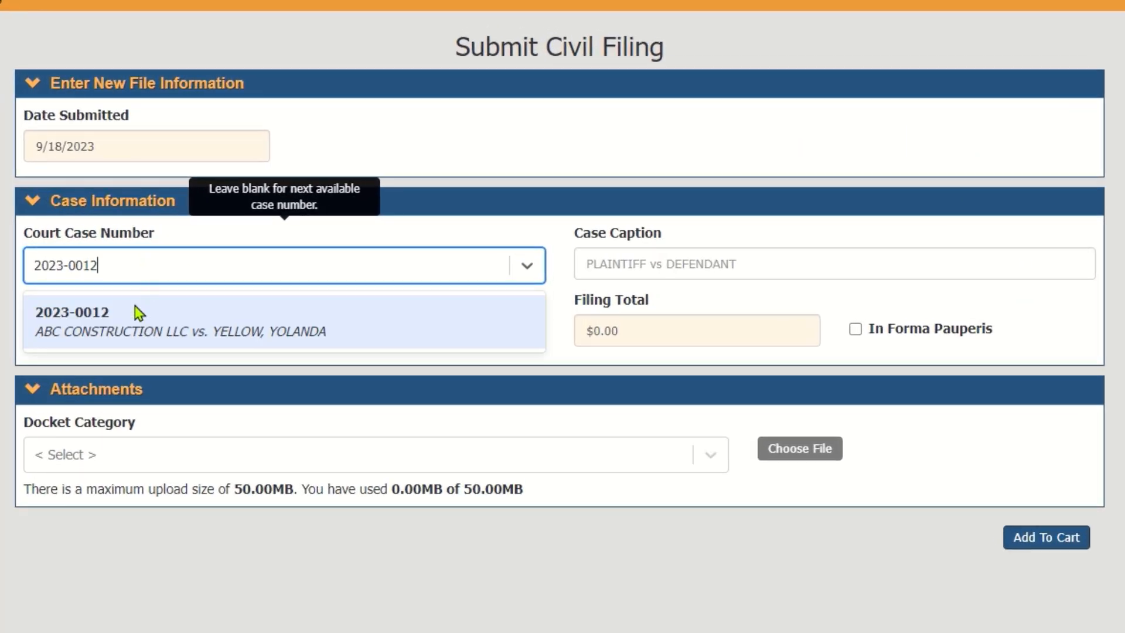
{"action": "left_click", "coordinate": [136, 329]}
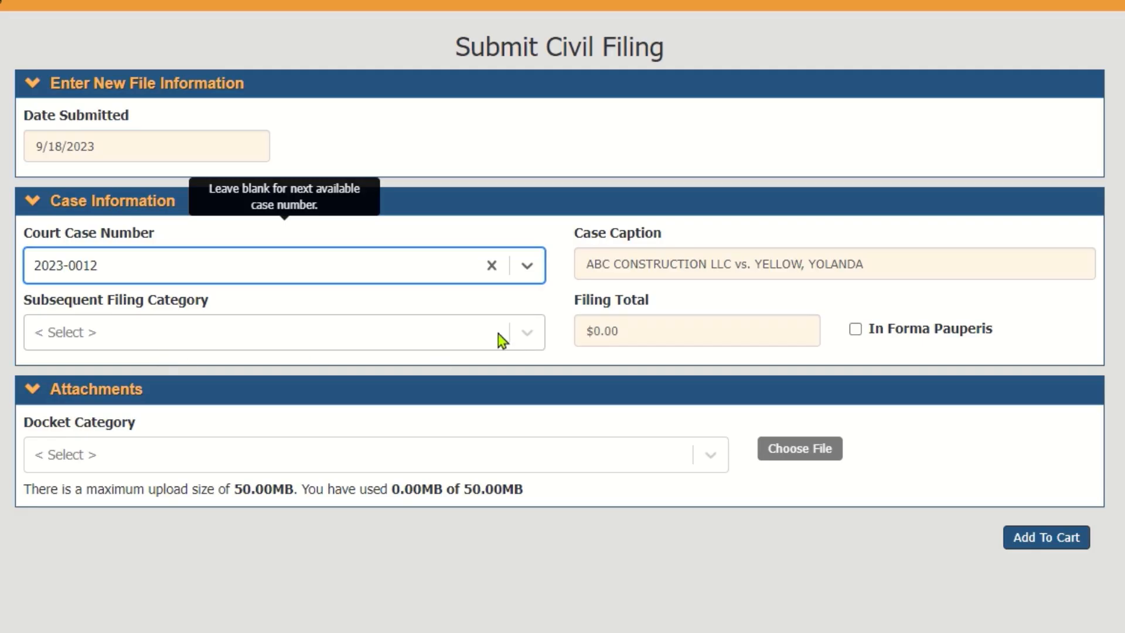
Set the subsequent filing category to Assessment Appeal and the filing subcategory to Other
{"action": "left_click", "coordinate": [445, 342]}
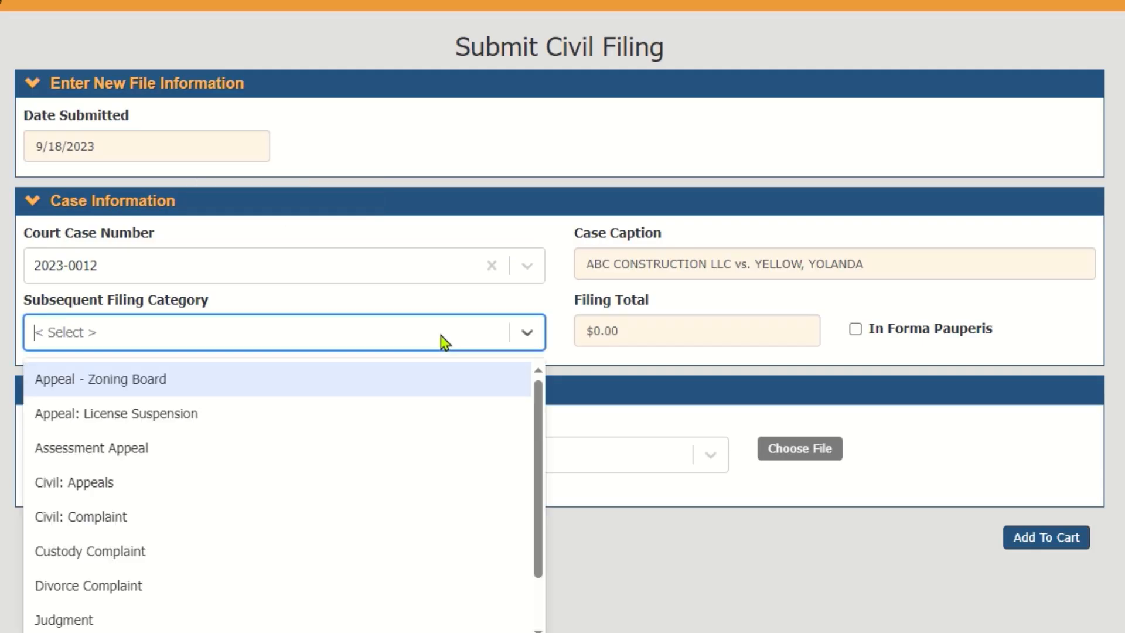
{"action": "left_click", "coordinate": [158, 466]}
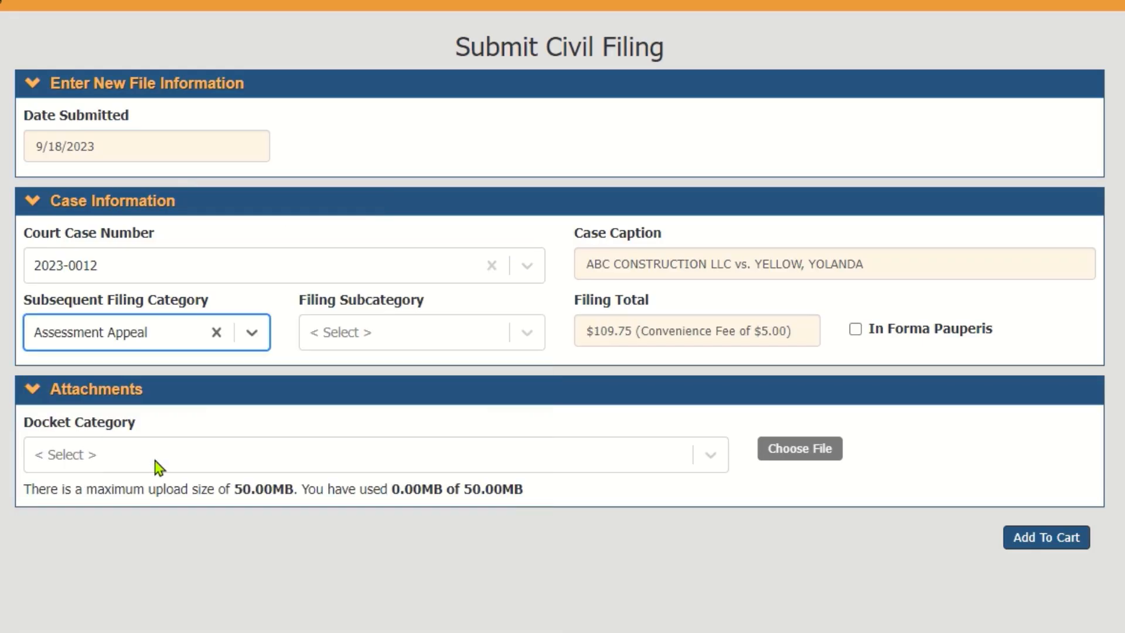
{"action": "left_click", "coordinate": [532, 343]}
{"action": "left_click", "coordinate": [452, 385]}
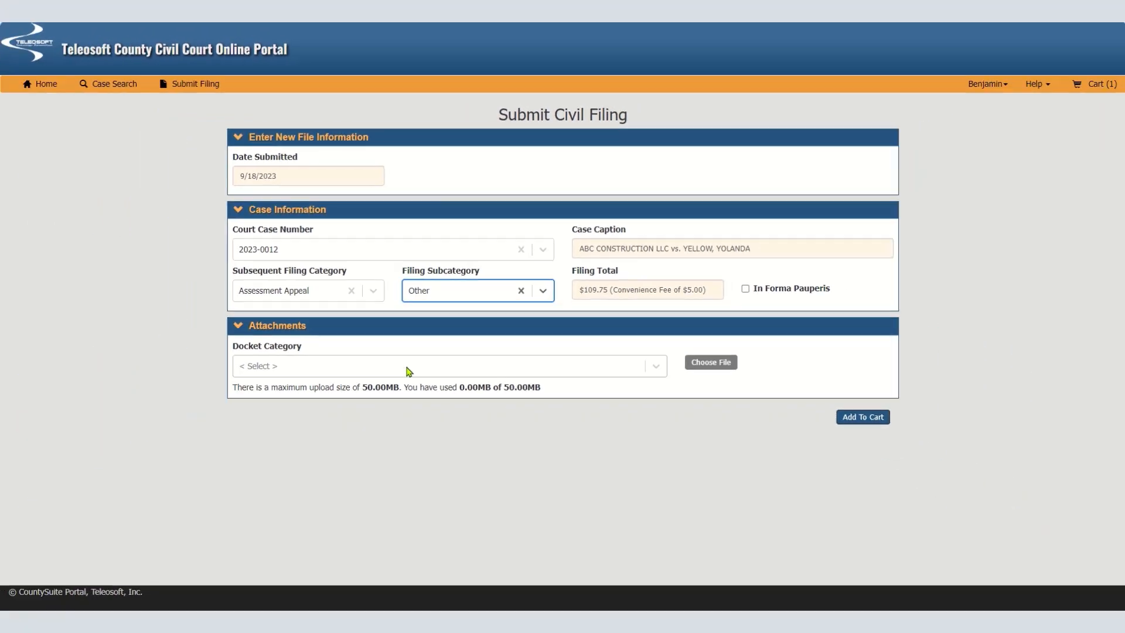
Attach the Statement of Objection Form PDF under the OBJECTION docket category and add this filing to the cart
{"action": "left_click", "coordinate": [309, 463]}
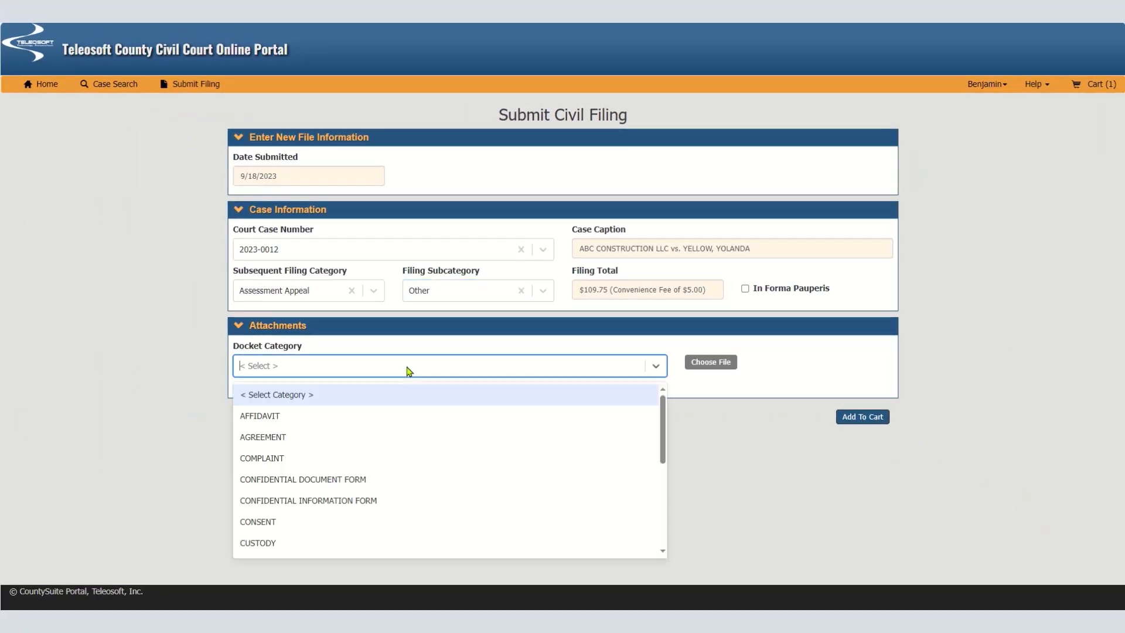
{"action": "type", "text": "objec"}
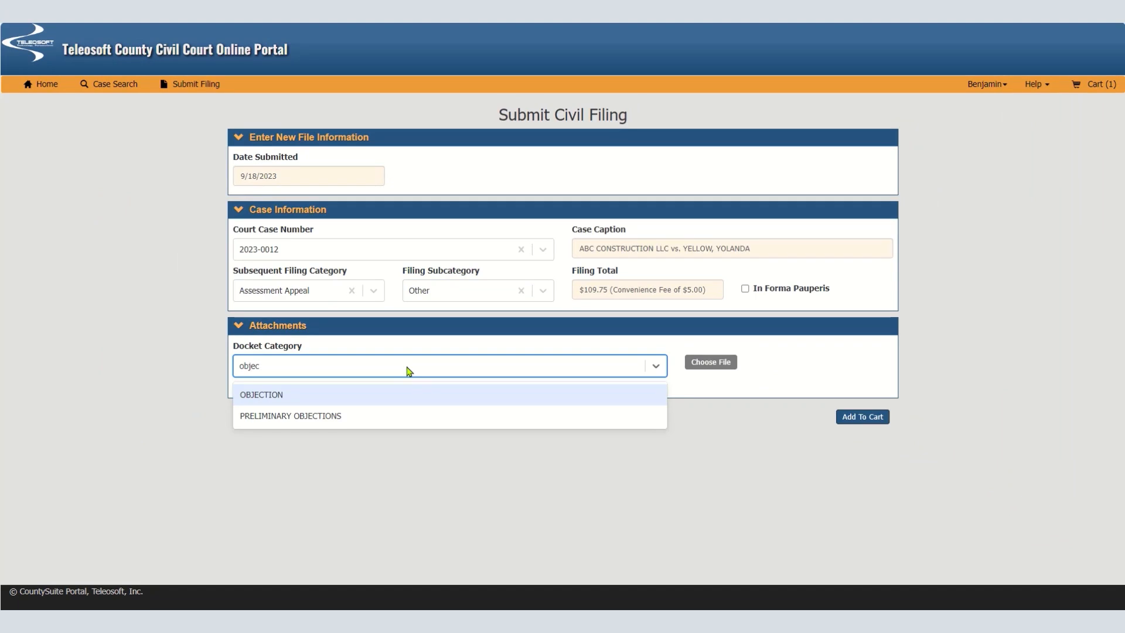
{"action": "left_click", "coordinate": [361, 397]}
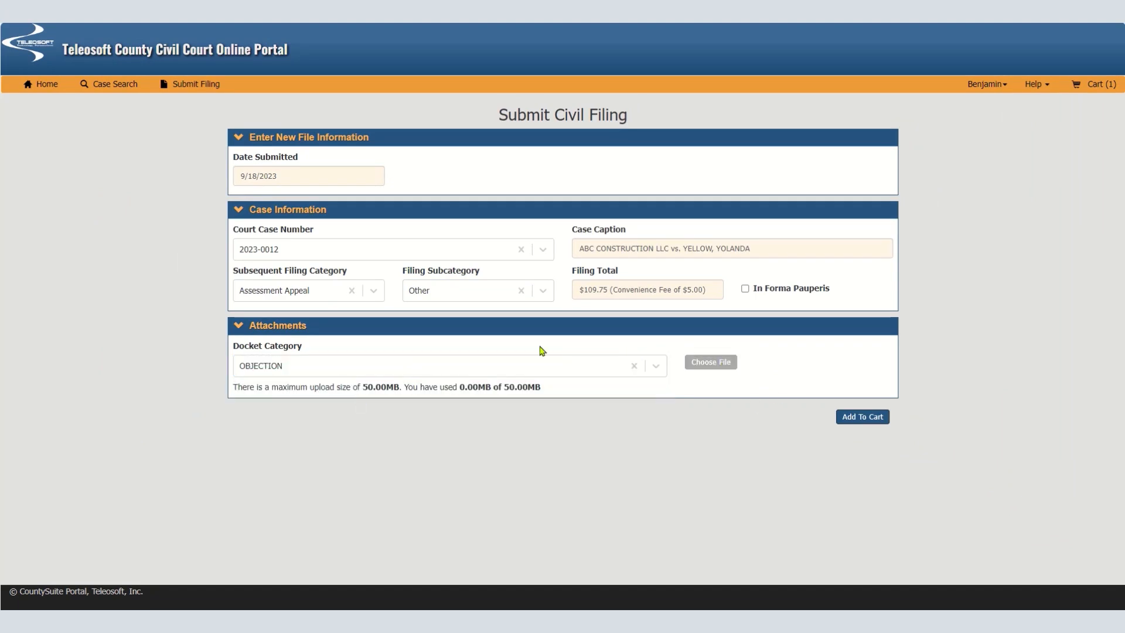
{"action": "left_click", "coordinate": [711, 361]}
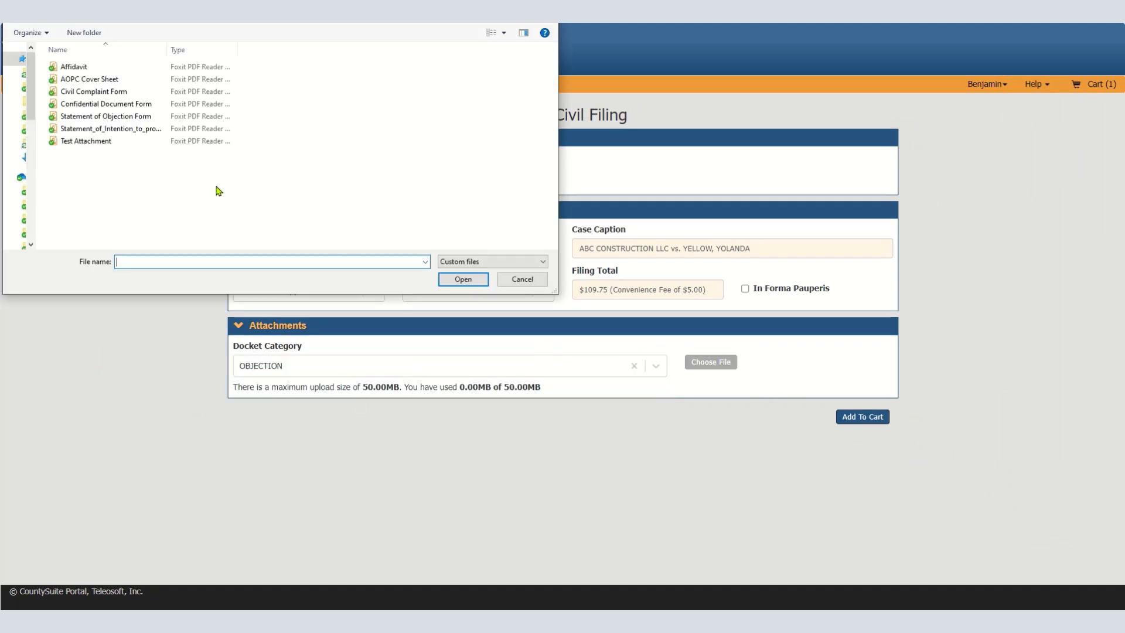
{"action": "left_click", "coordinate": [132, 116]}
{"action": "left_click", "coordinate": [454, 279]}
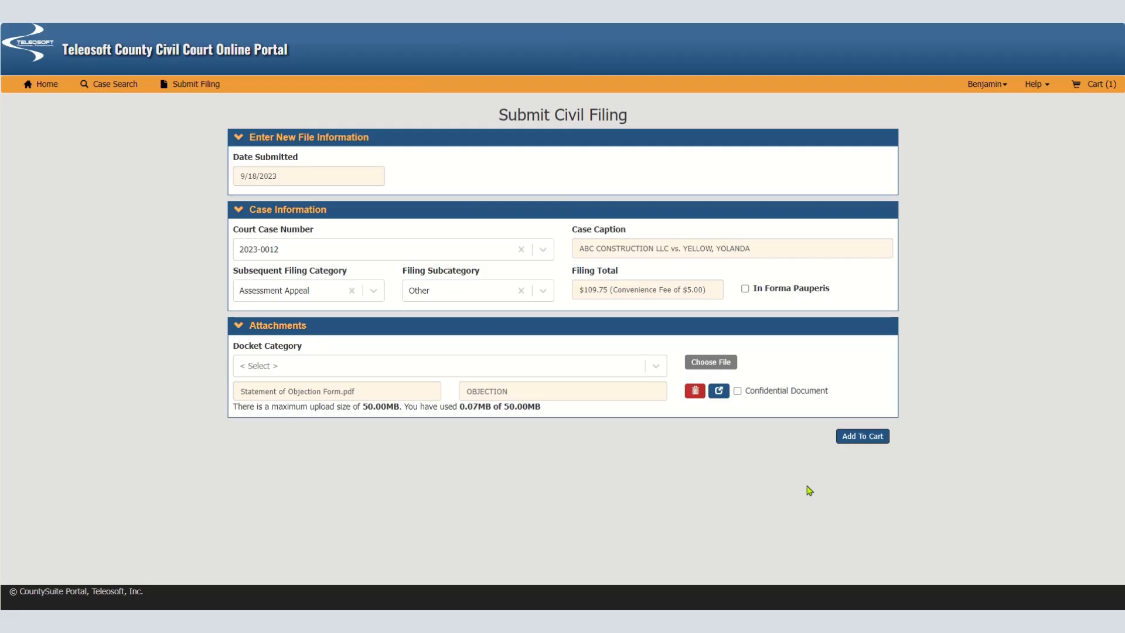
{"action": "left_click", "coordinate": [863, 439]}
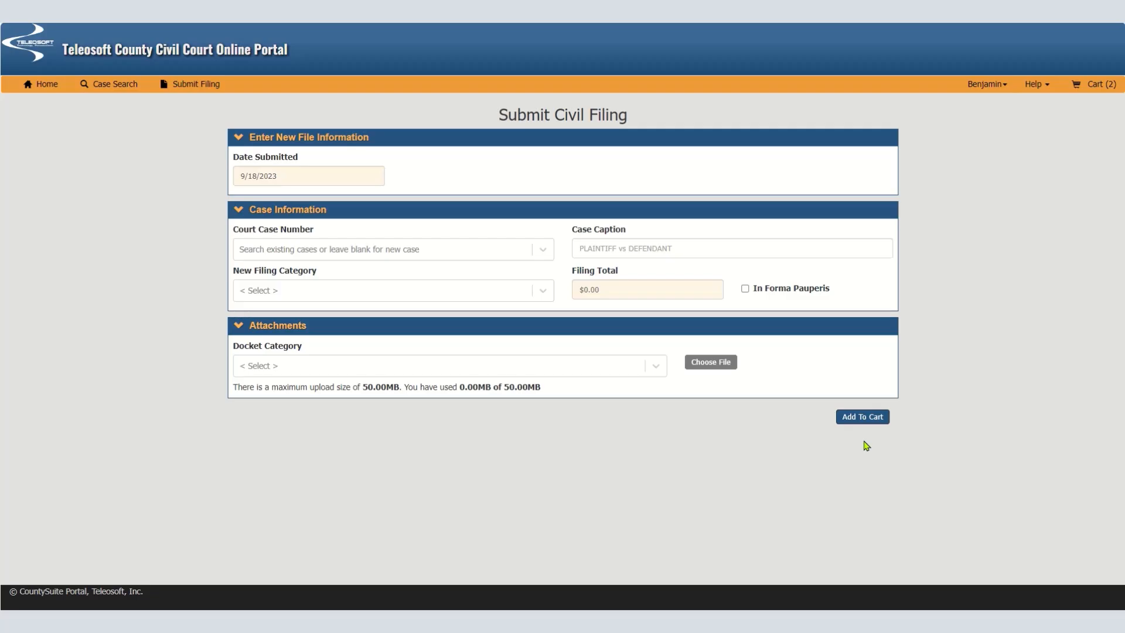
Reopen the Delta Furniture filing from the shopping cart for editing and delete its AFFIDAVIT attachment
{"action": "left_click", "coordinate": [1104, 88]}
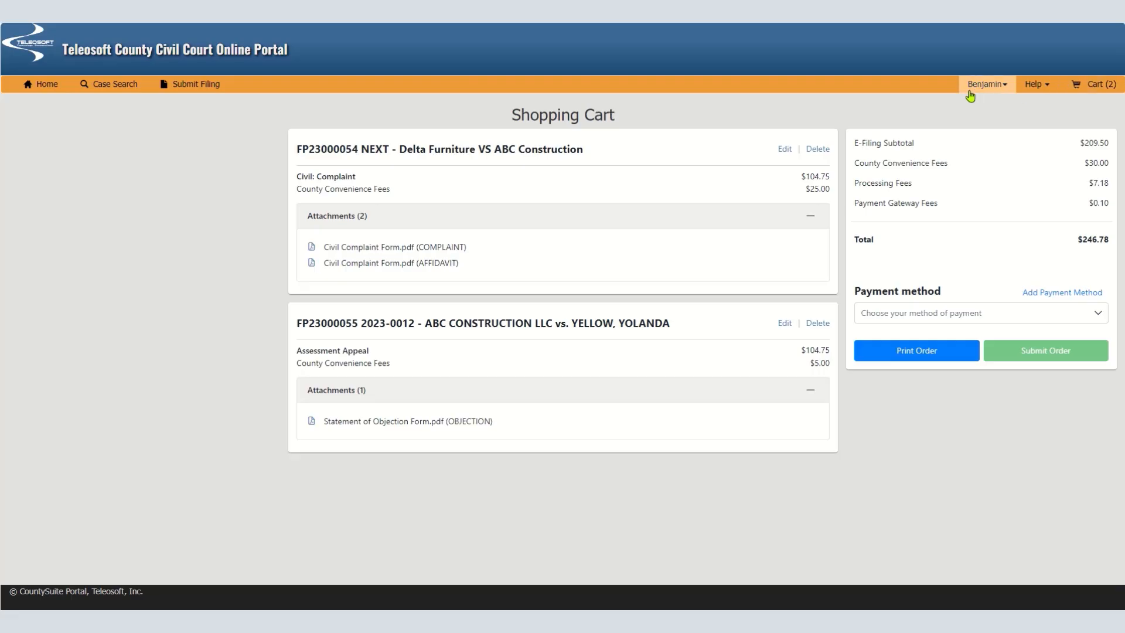
{"action": "left_click", "coordinate": [790, 158]}
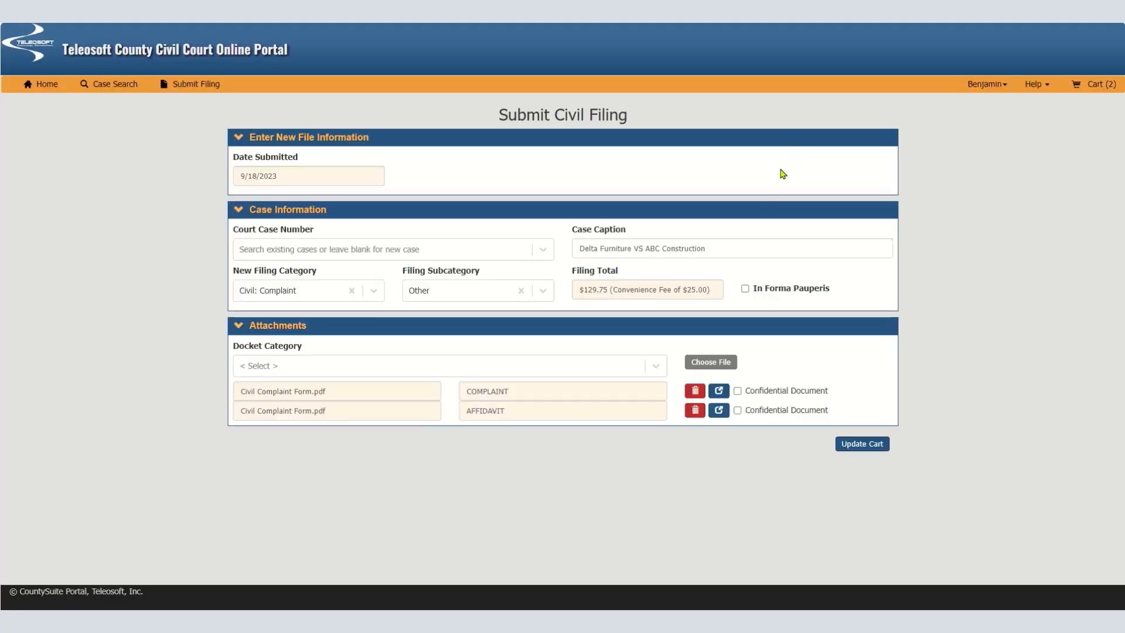
{"action": "left_click", "coordinate": [695, 412]}
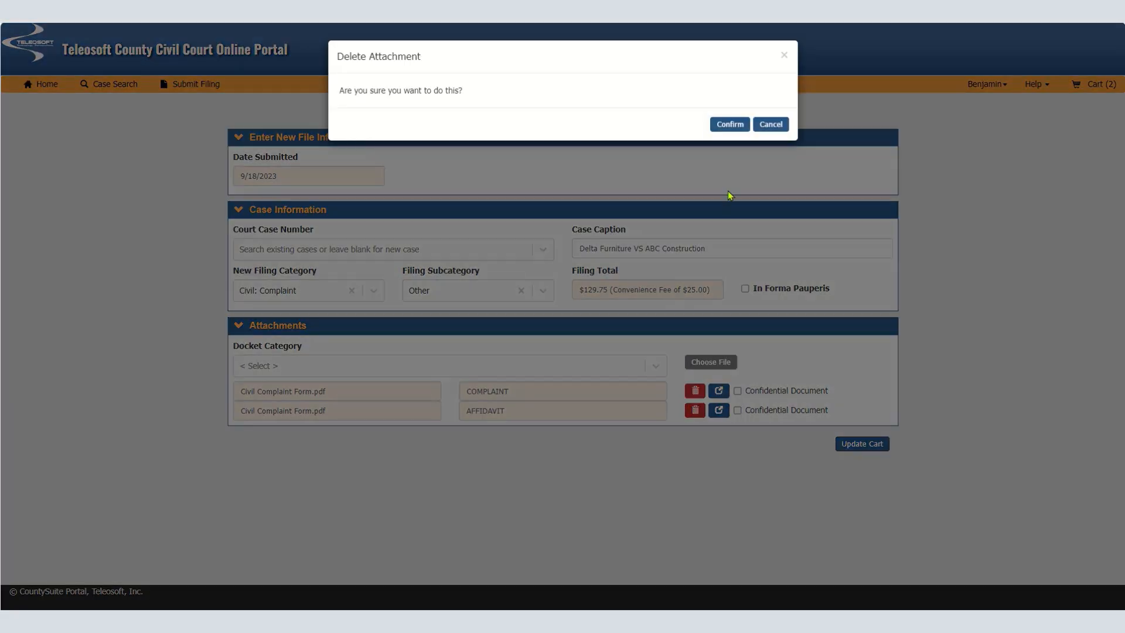
{"action": "left_click", "coordinate": [734, 125]}
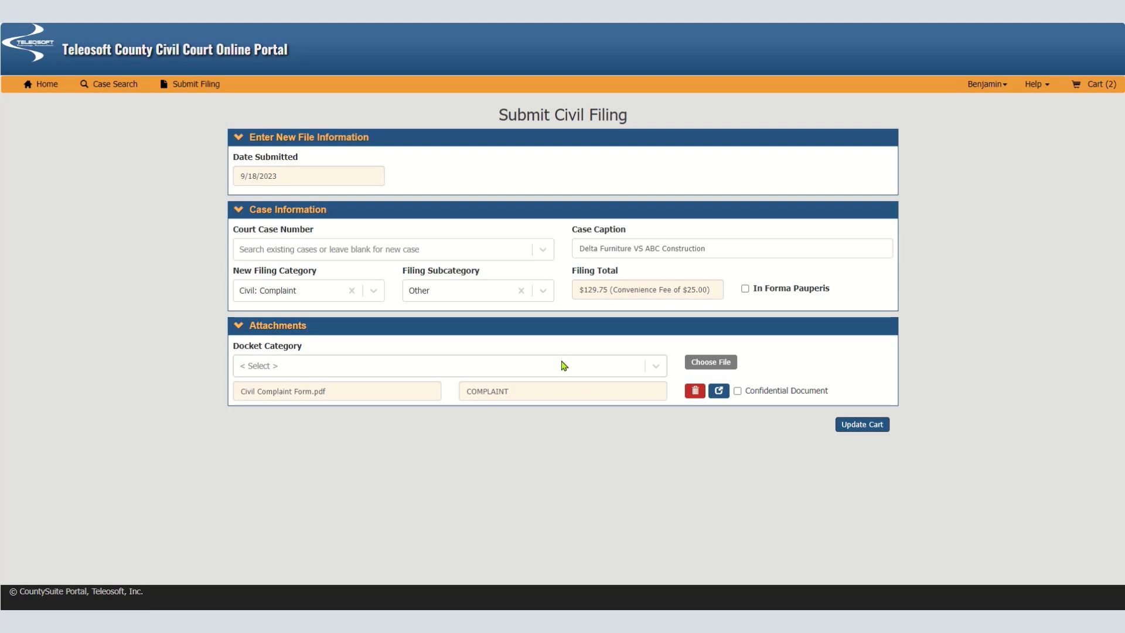
Attach the Affidavit PDF to the Delta Furniture filing under the AFFIDAVIT docket category and update the cart
{"action": "left_click", "coordinate": [561, 366]}
{"action": "type", "text": "ffida"}
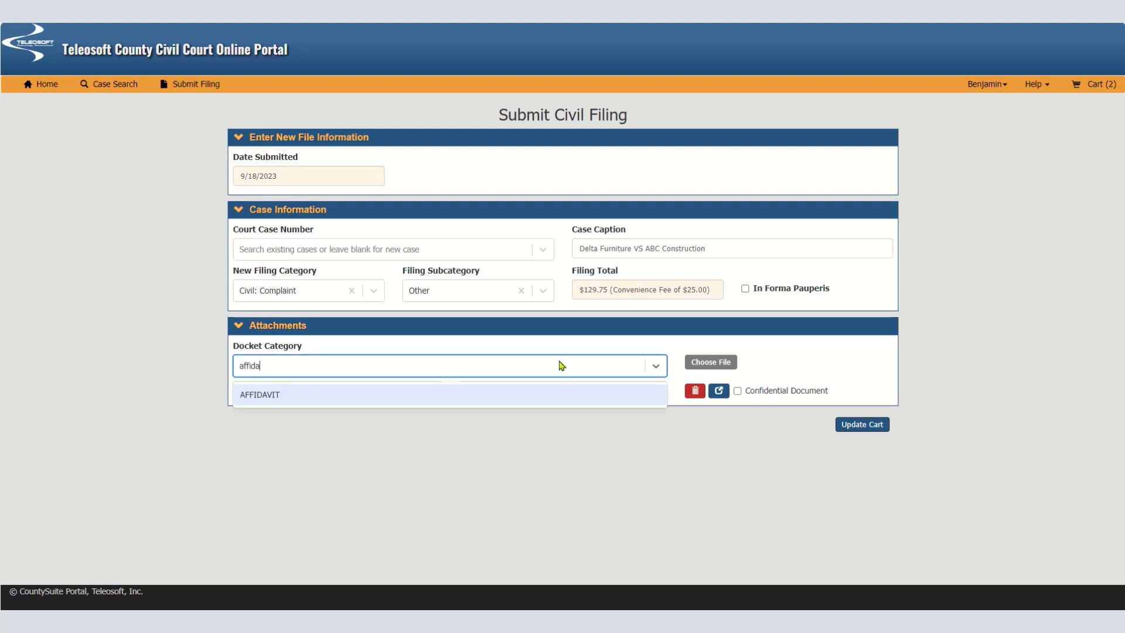
{"action": "left_click", "coordinate": [360, 395]}
{"action": "left_click", "coordinate": [704, 364]}
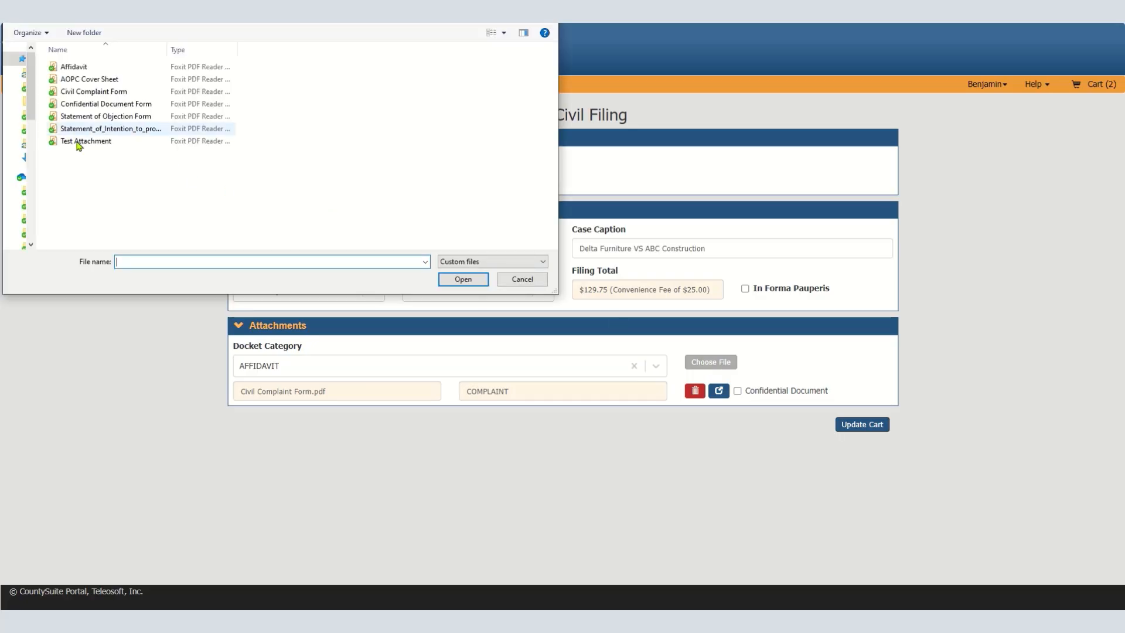
{"action": "left_click", "coordinate": [74, 66]}
{"action": "left_click", "coordinate": [469, 283]}
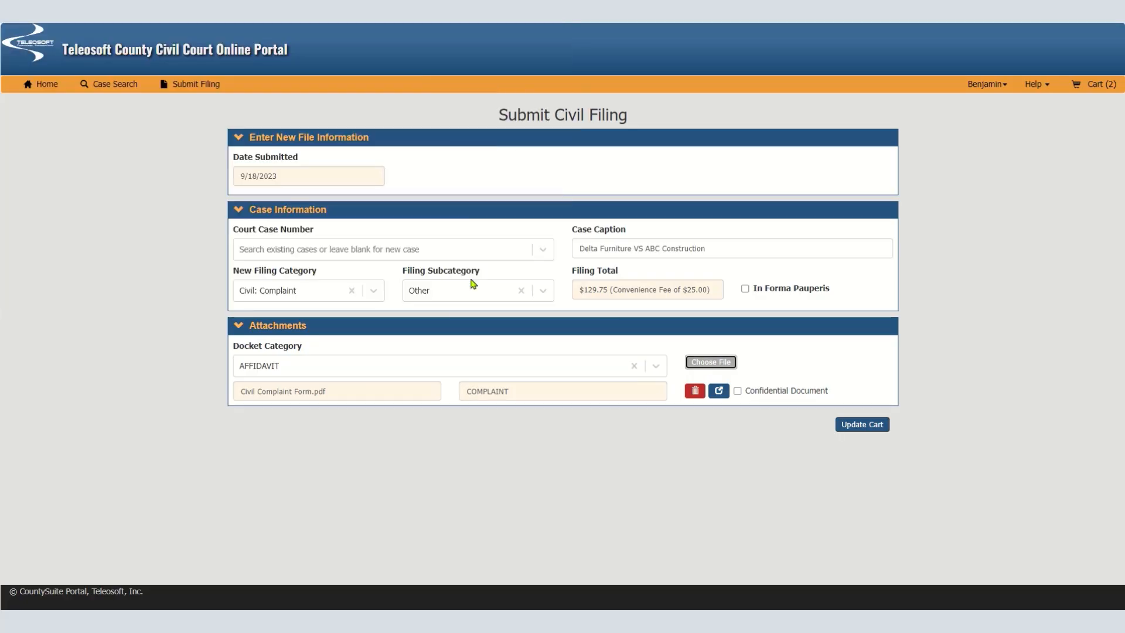
{"action": "left_click", "coordinate": [867, 445]}
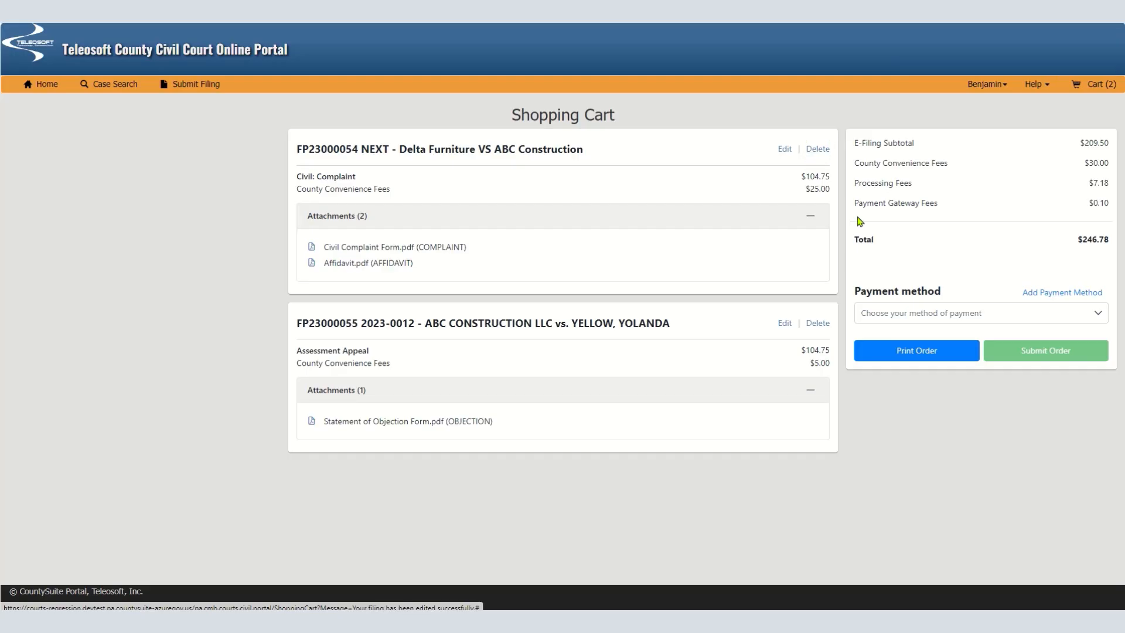
Choose the saved Visa card as payment method, submit the order for both filings, and acknowledge and accept the terms and conditions
{"action": "left_click", "coordinate": [1001, 315]}
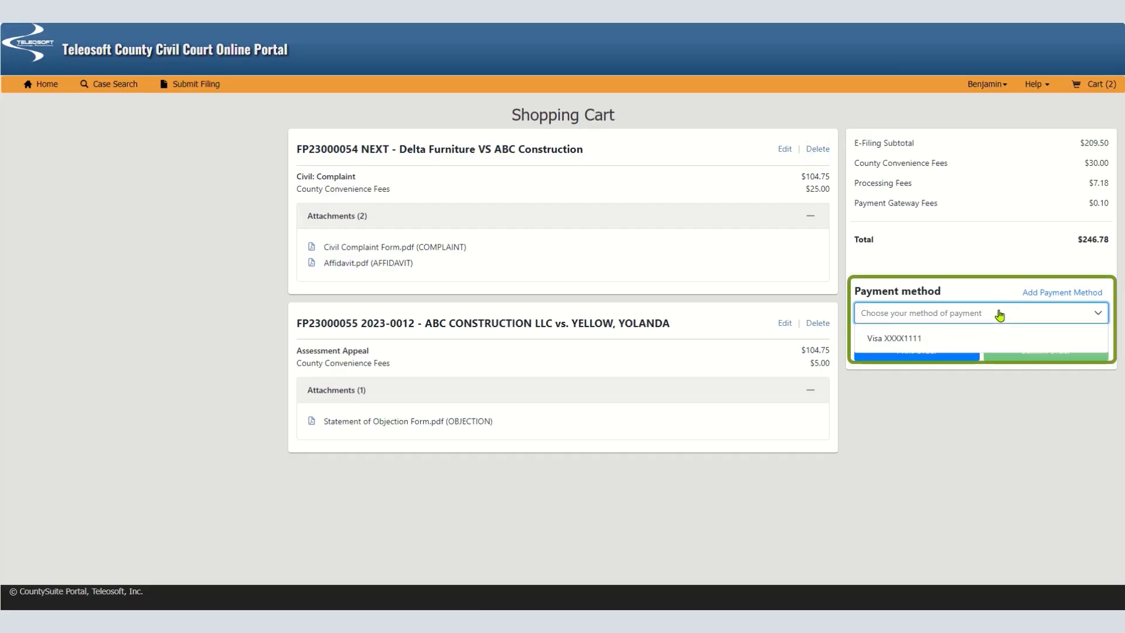
{"action": "left_click", "coordinate": [926, 335]}
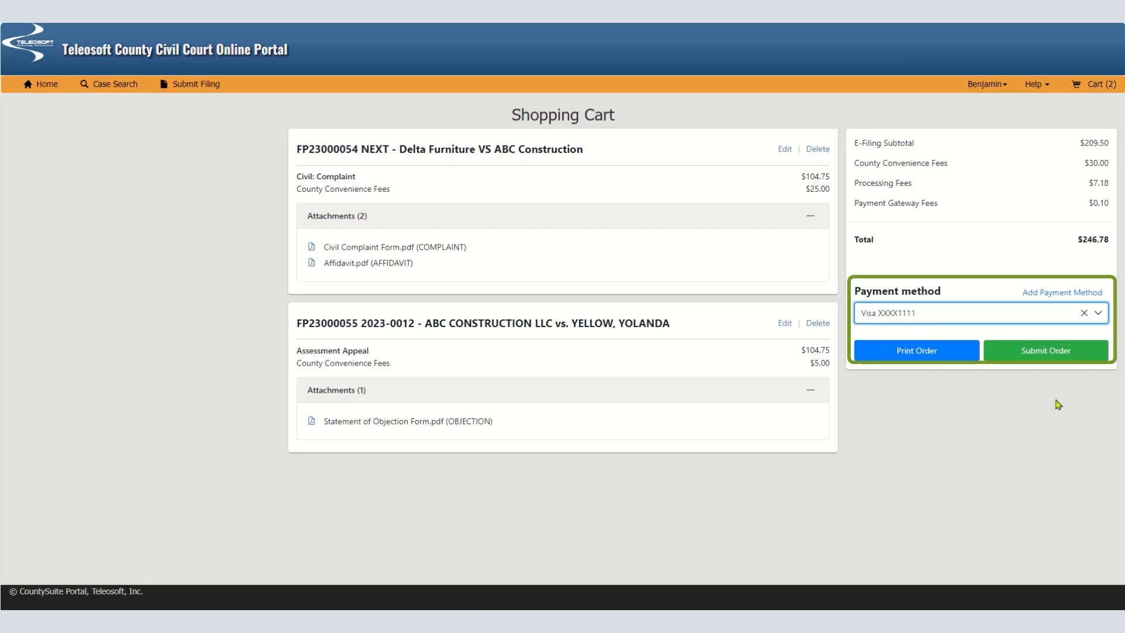
{"action": "left_click", "coordinate": [1070, 354]}
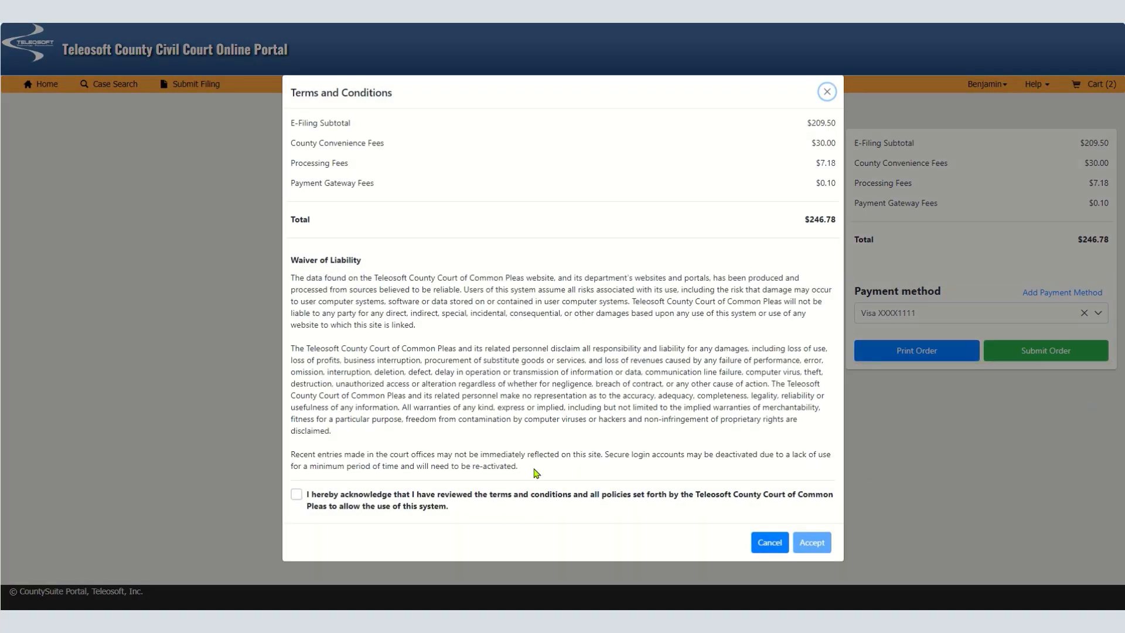
{"action": "left_click", "coordinate": [299, 497]}
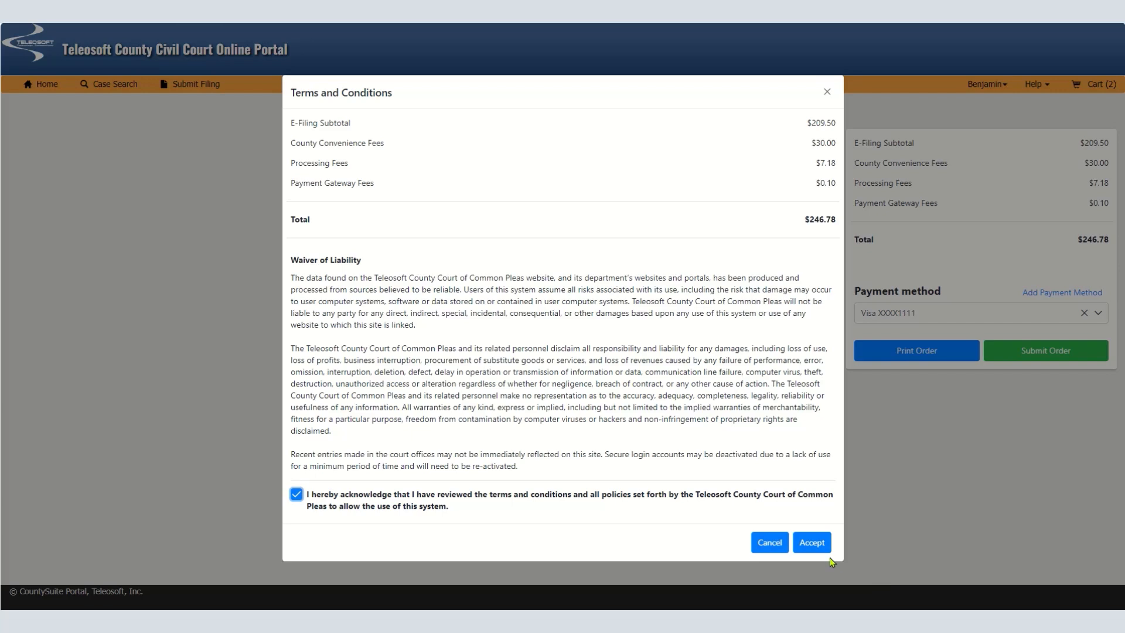
{"action": "left_click", "coordinate": [812, 543]}
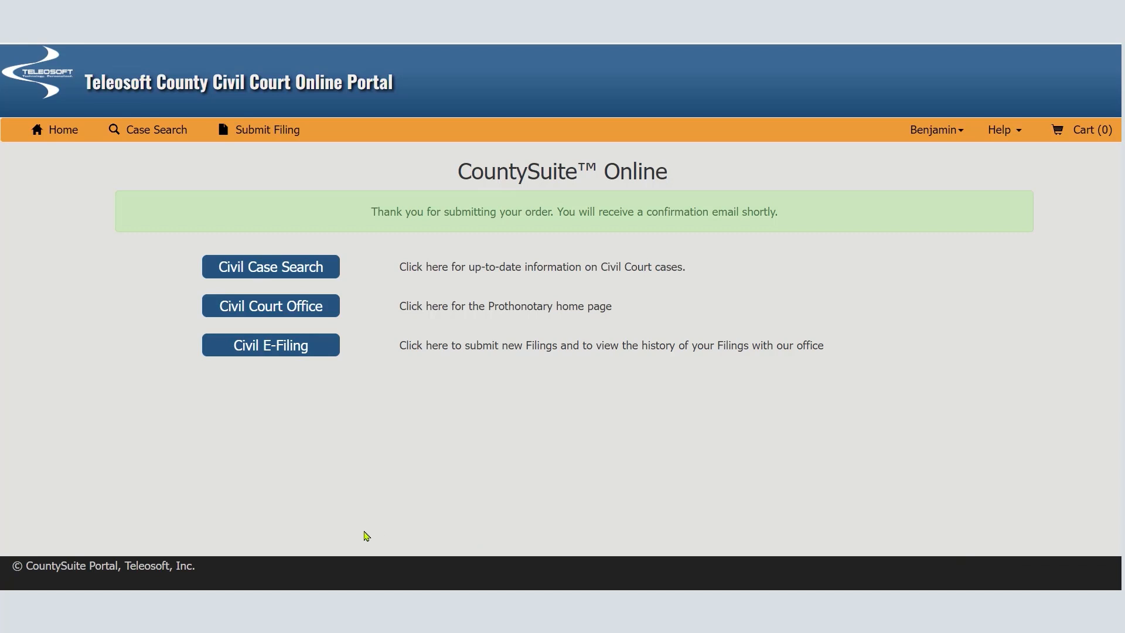
View the pending two-filing order in the e-filing history and expand the details of its existing-case filing
{"action": "left_click", "coordinate": [298, 347]}
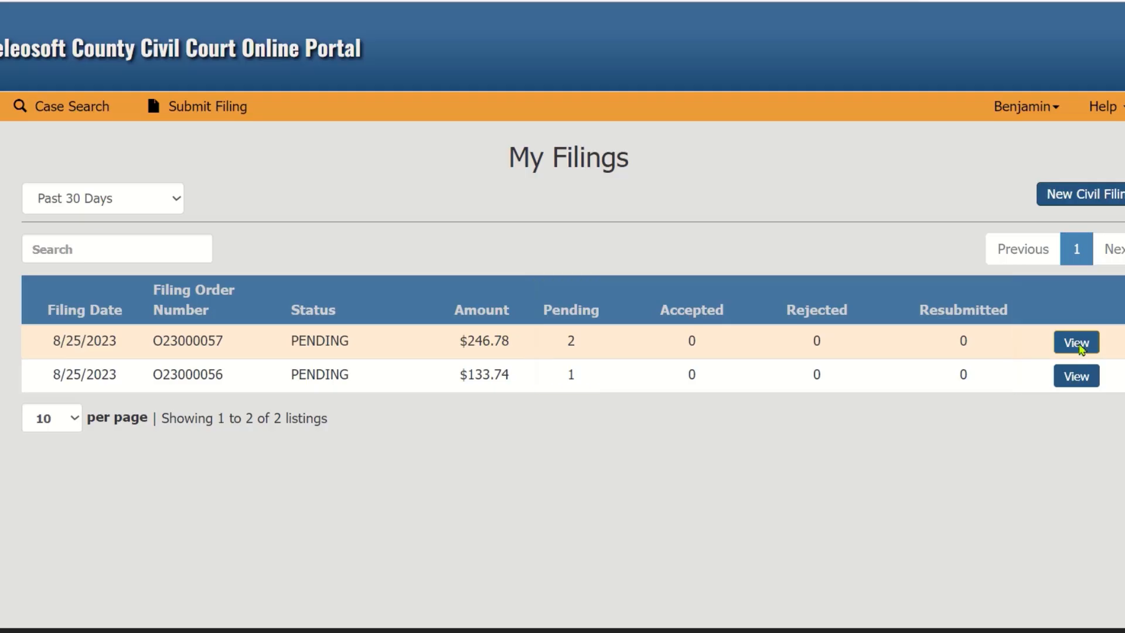
{"action": "left_click", "coordinate": [1077, 343]}
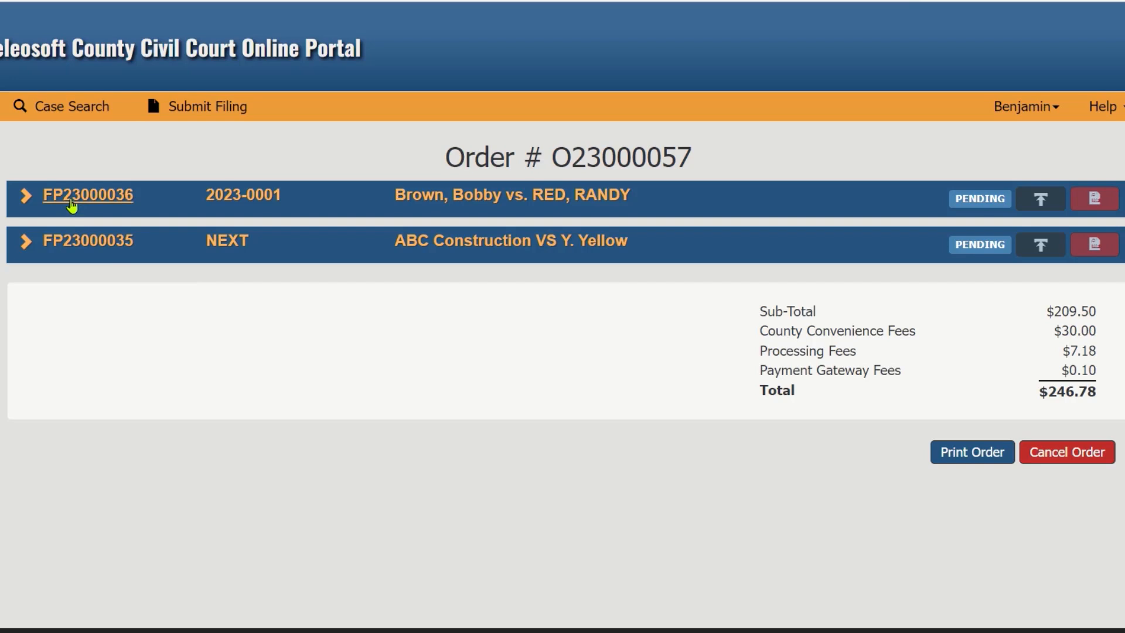
{"action": "left_click", "coordinate": [19, 199]}
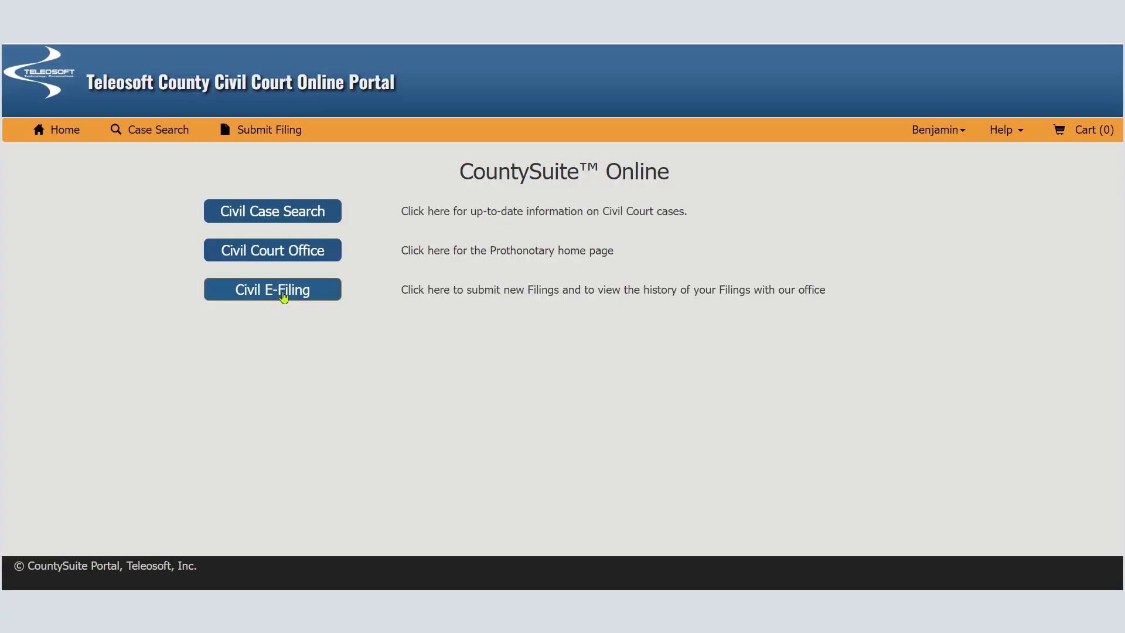
Return to the e-filing history, view the order containing a rejected filing, and open the rejection document of the ABC Construction filing
{"action": "left_click", "coordinate": [283, 296]}
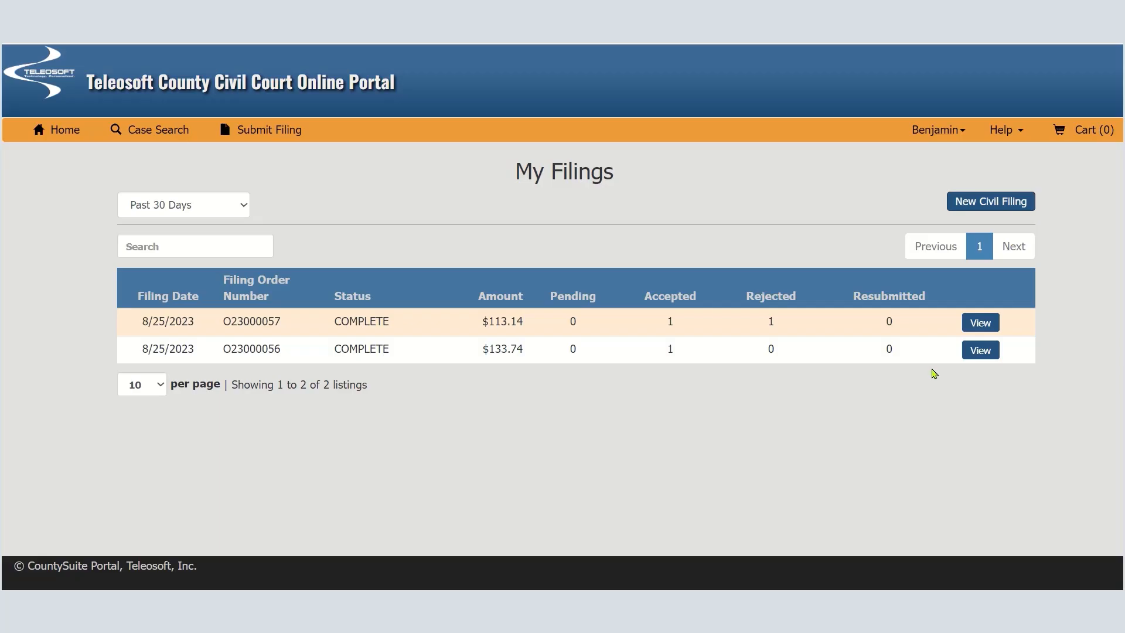
{"action": "left_click", "coordinate": [976, 323]}
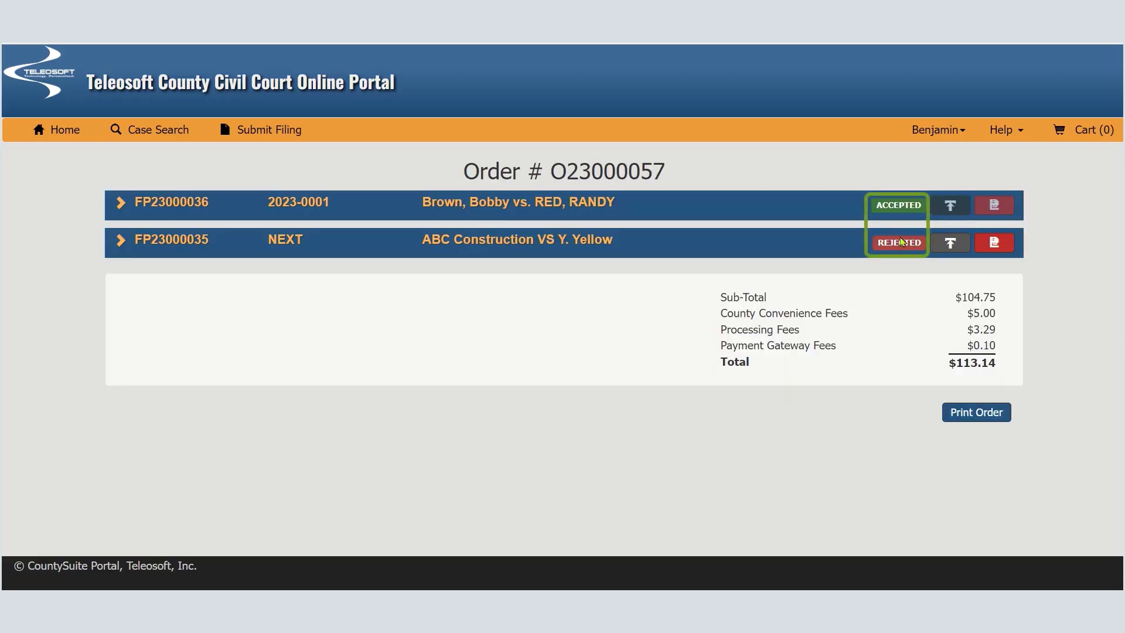
{"action": "left_click", "coordinate": [122, 242]}
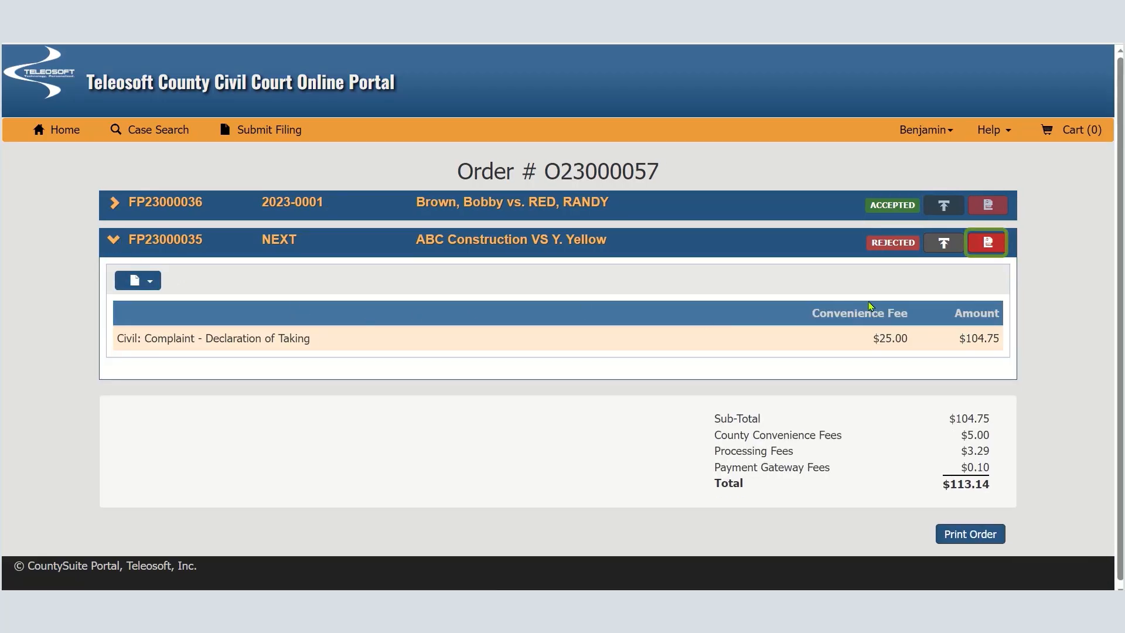
{"action": "left_click", "coordinate": [988, 242]}
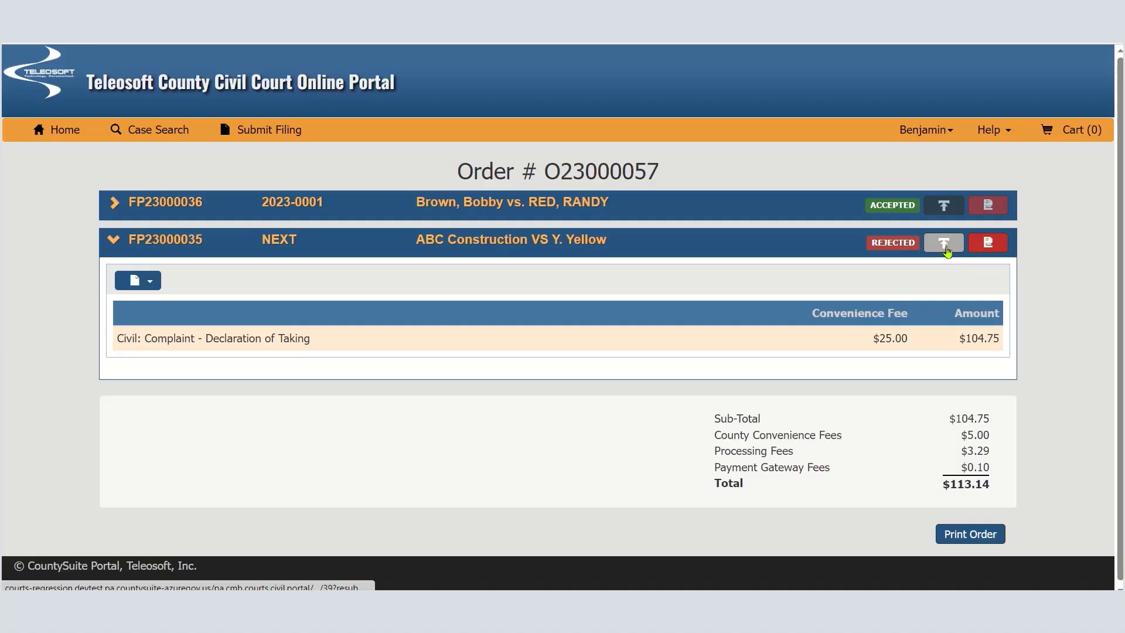
Start resubmitting the rejected ABC Construction filing and delete its AFFIDAVIT attachment
{"action": "left_click", "coordinate": [944, 245]}
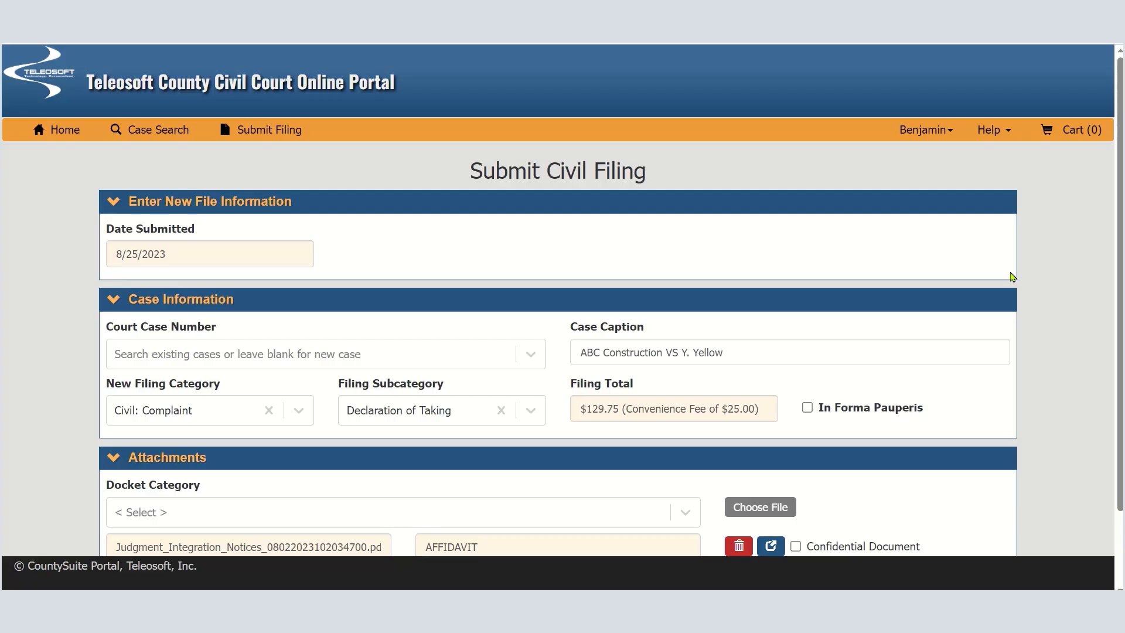
{"action": "scroll", "coordinate": [1013, 277], "scroll_direction": "down", "scroll_amount": 2}
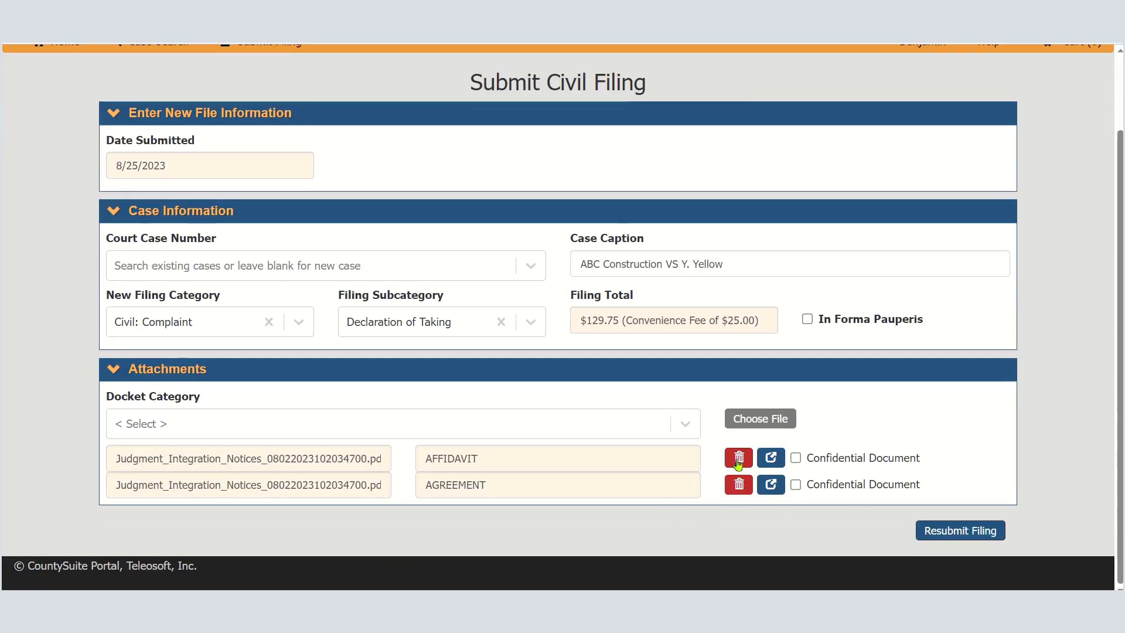
{"action": "left_click", "coordinate": [738, 463]}
{"action": "left_click", "coordinate": [793, 184]}
Attach Judgment_Integration_Notices_08022023101358133.pdf under the AFFIDAVIT docket category and resubmit the filing to the cart
{"action": "left_click", "coordinate": [309, 448]}
{"action": "left_click", "coordinate": [176, 524]}
{"action": "left_click", "coordinate": [760, 446]}
{"action": "double_click", "coordinate": [381, 321]}
{"action": "scroll", "coordinate": [986, 477], "scroll_direction": "down", "scroll_amount": 1}
{"action": "left_click", "coordinate": [983, 531]}
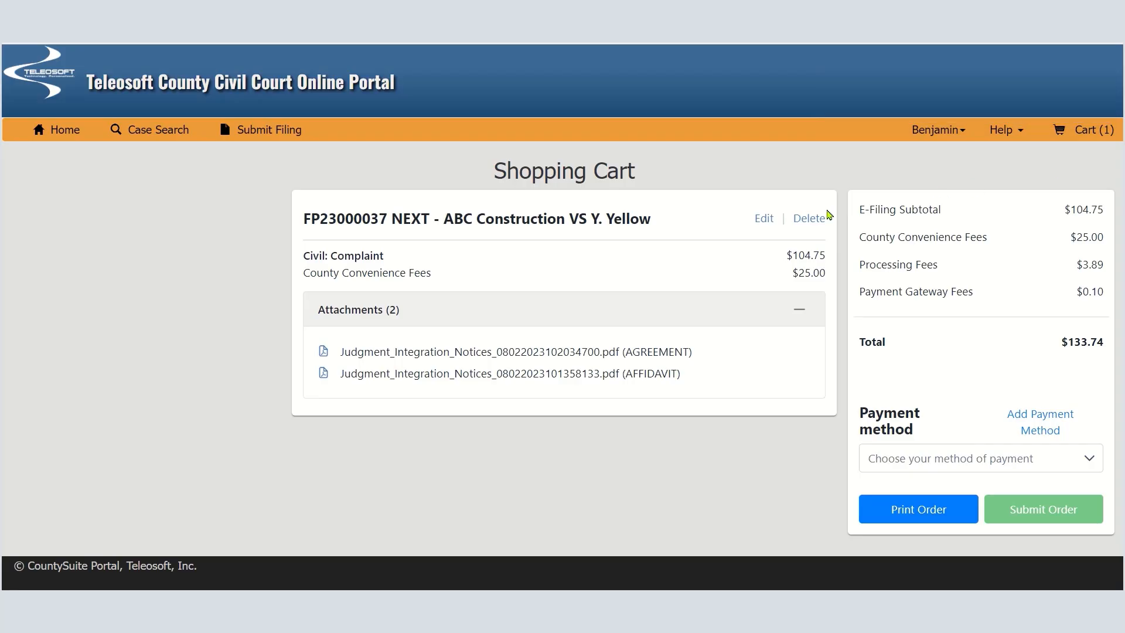
Pay for the resubmitted ABC Construction filing with the saved Visa card, submit the order, and accept the terms and conditions
{"action": "left_click", "coordinate": [990, 492]}
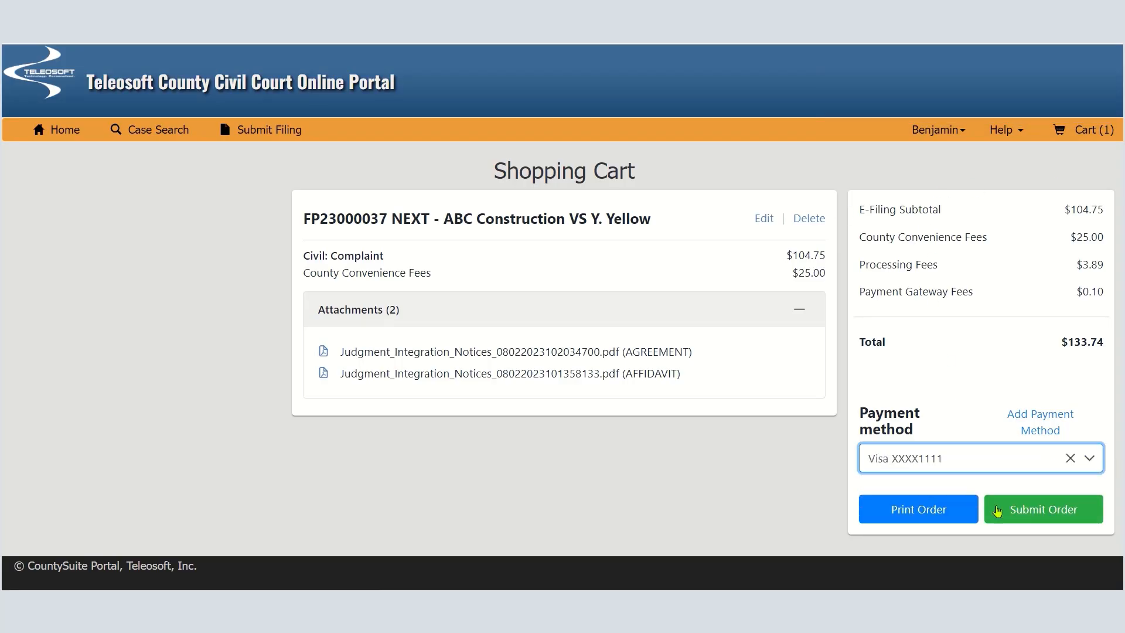
{"action": "left_click", "coordinate": [1043, 509]}
{"action": "scroll", "coordinate": [519, 446], "scroll_direction": "down", "scroll_amount": 4}
{"action": "left_click", "coordinate": [303, 478]}
{"action": "left_click", "coordinate": [801, 542]}
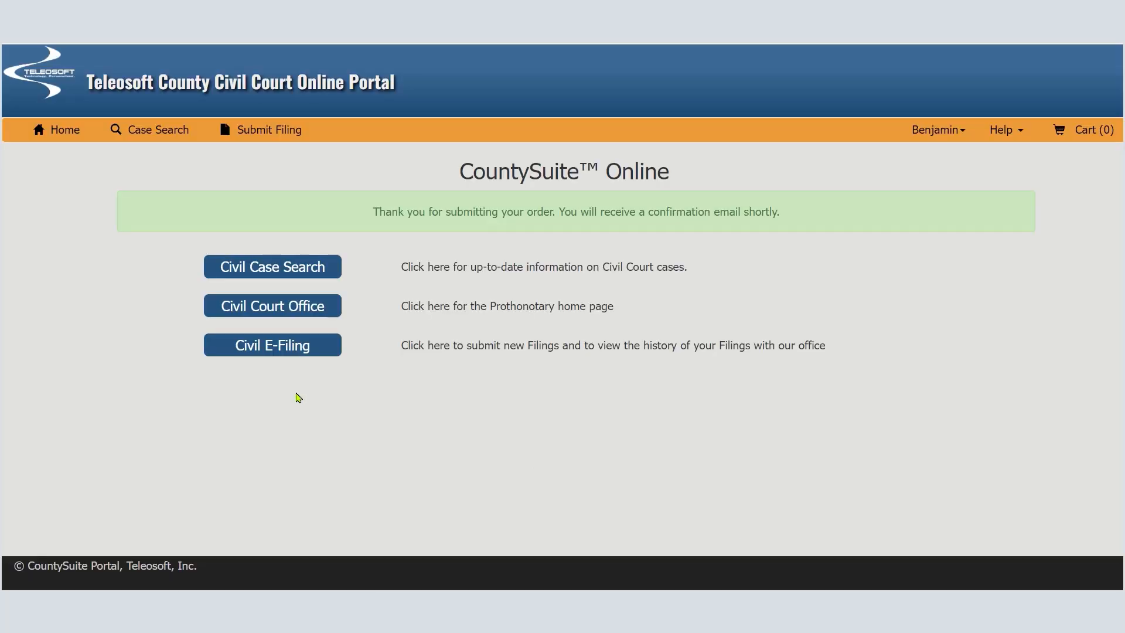
View the pending resubmission order in the e-filing history and expand the details of its ABC Construction filing
{"action": "left_click", "coordinate": [276, 350]}
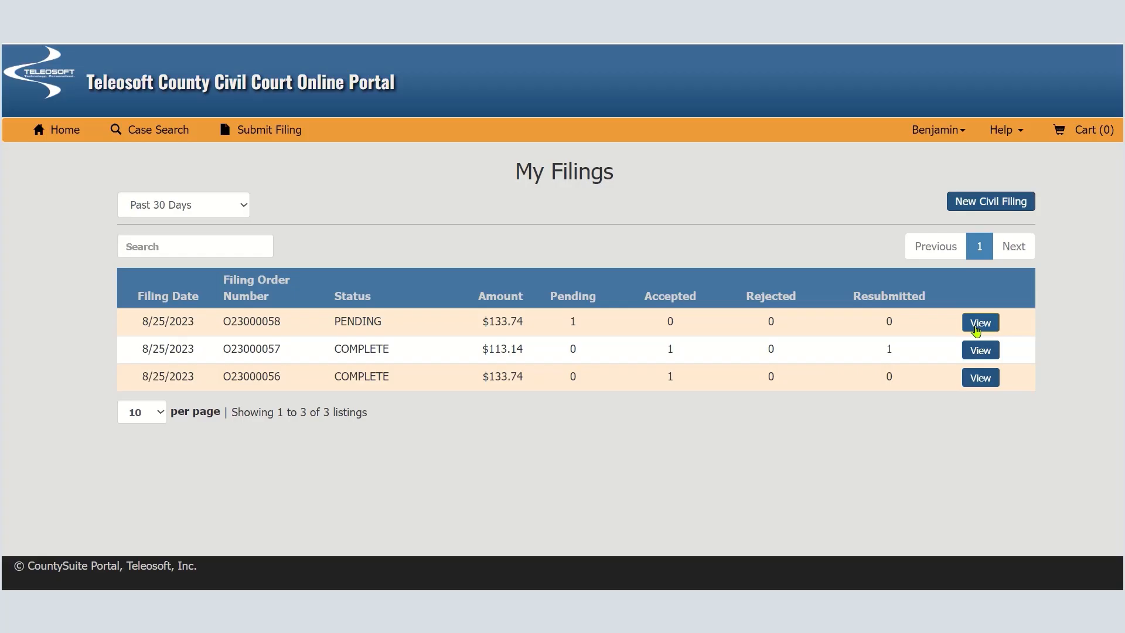
{"action": "left_click", "coordinate": [979, 322]}
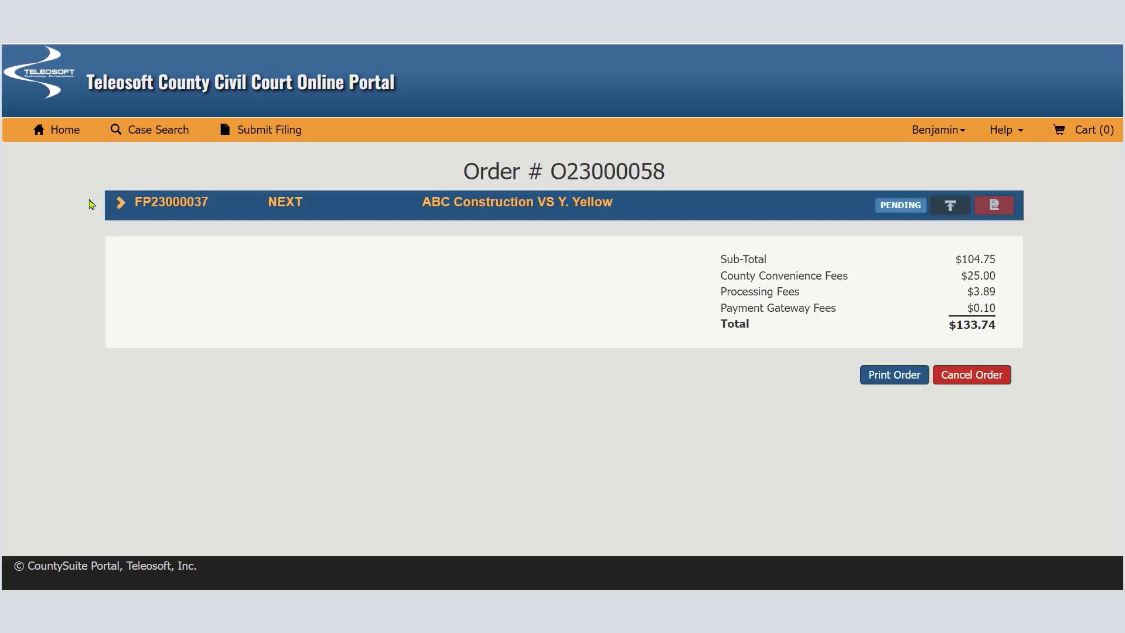
{"action": "left_click", "coordinate": [125, 208]}
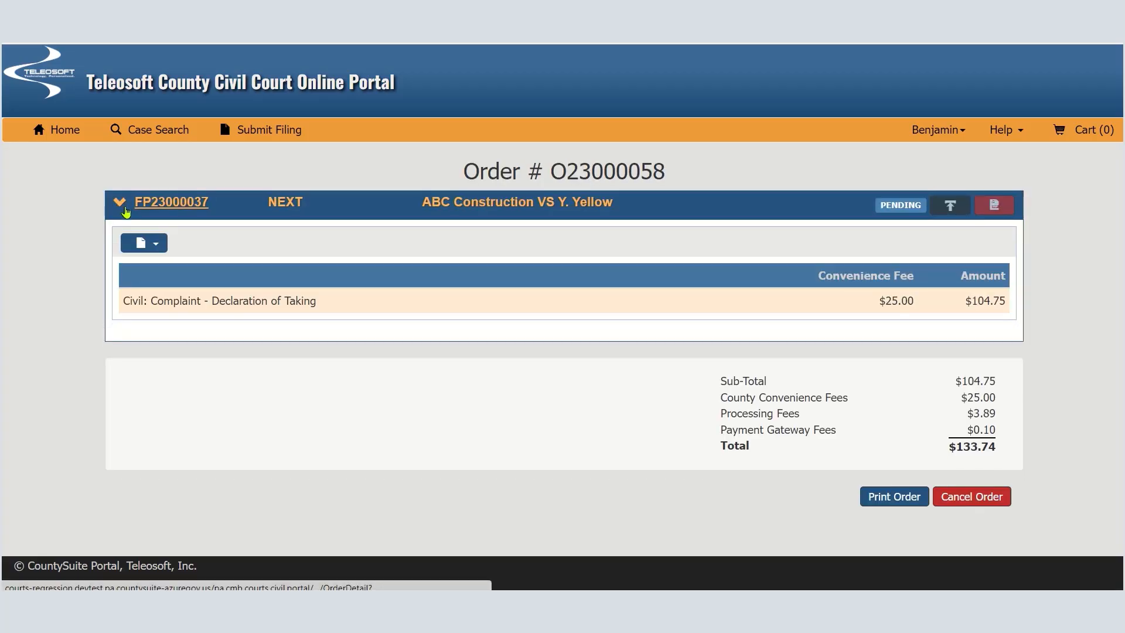